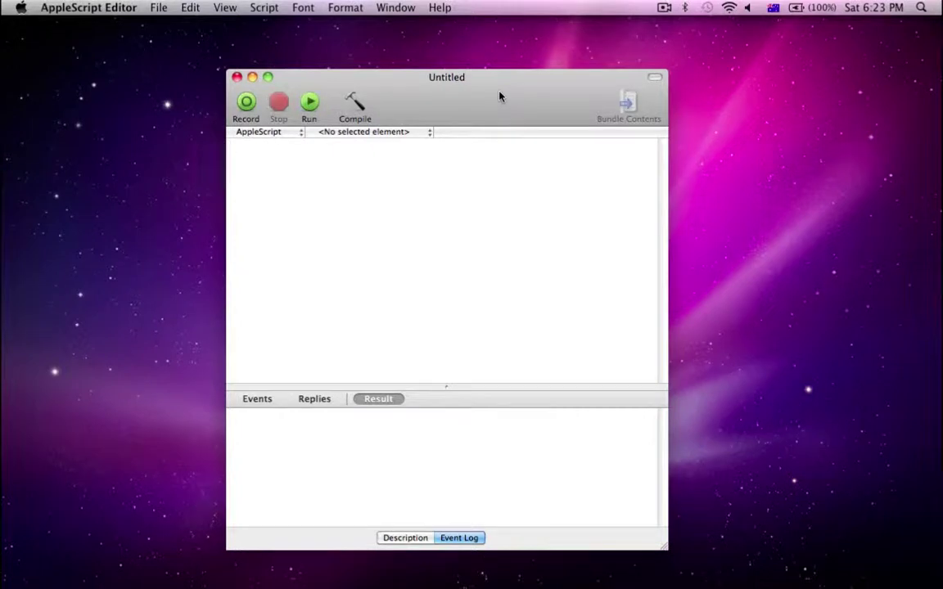
# - Write and compile a script with a repeat loop containing tell application "finder" to beep and set volume 10
pyautogui.write('tell application "finder" to beep')
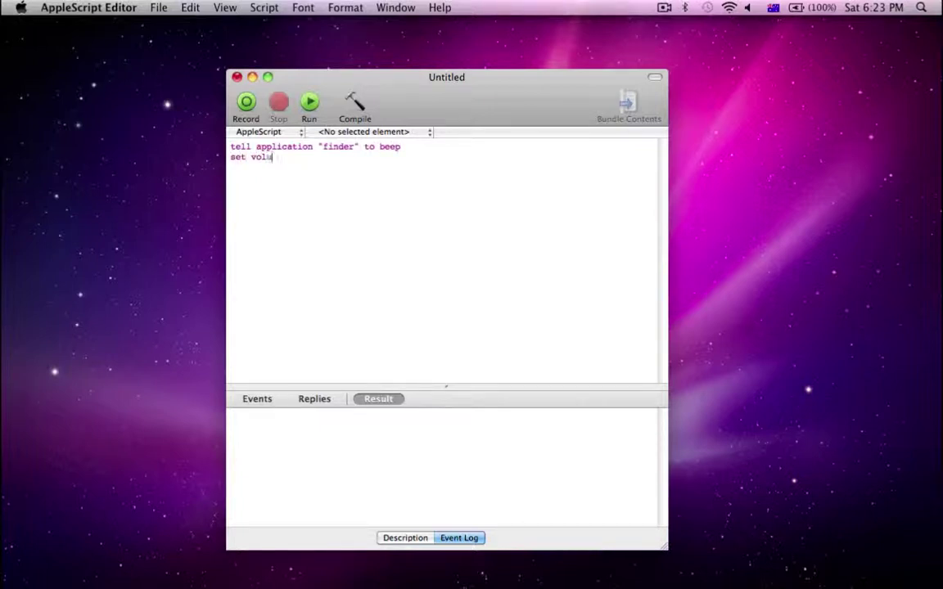
pyautogui.click(231, 147)
pyautogui.press('Return')
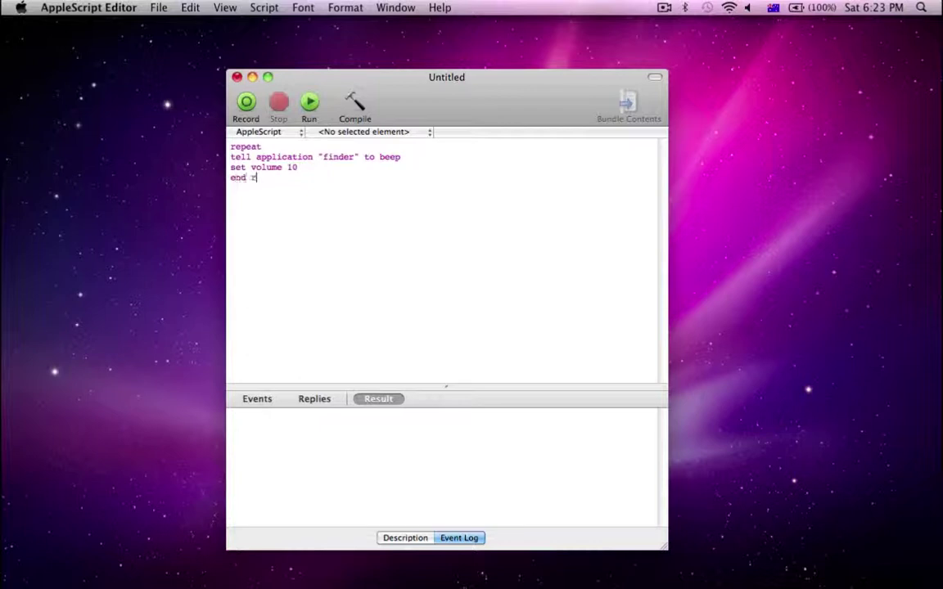
pyautogui.click(364, 106)
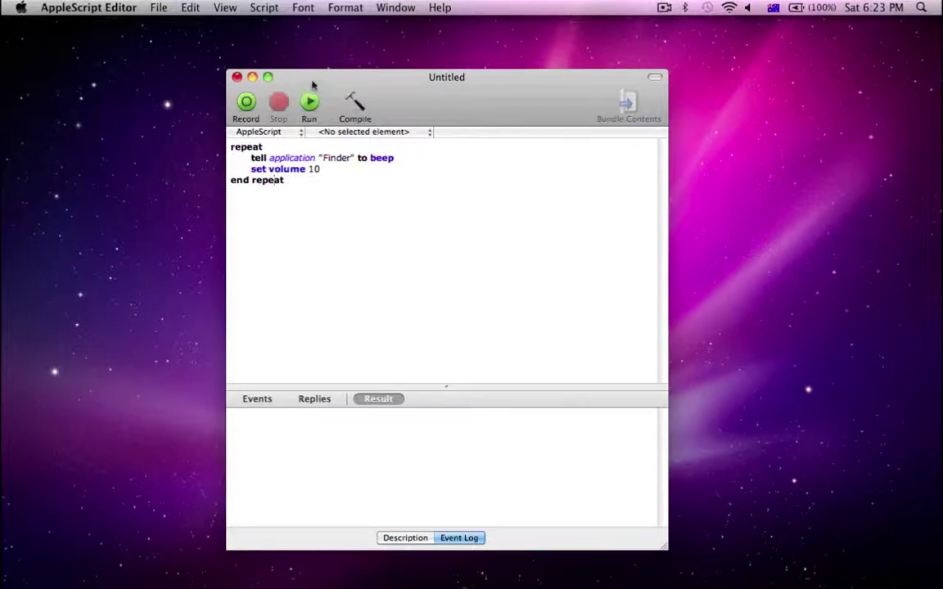
# - Save the script in Applications as "Screaming computer" with the Application file format, and close its window
pyautogui.click(158, 8)
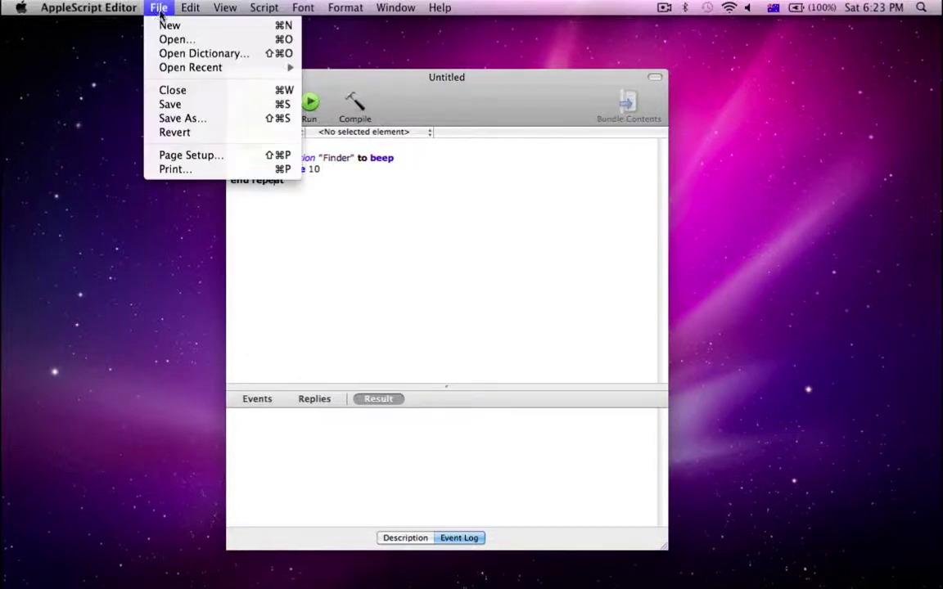
pyautogui.click(208, 119)
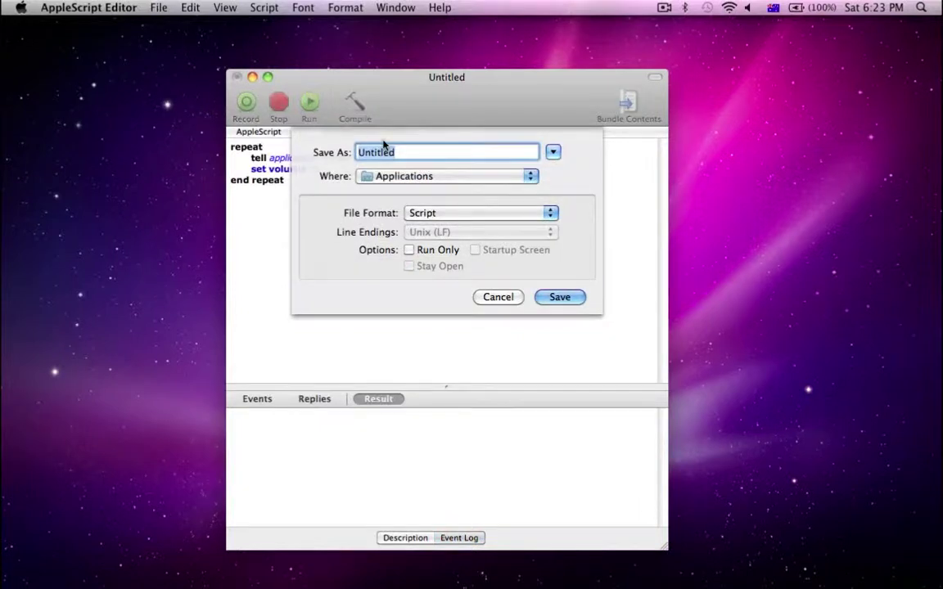
pyautogui.write('Screaming ')
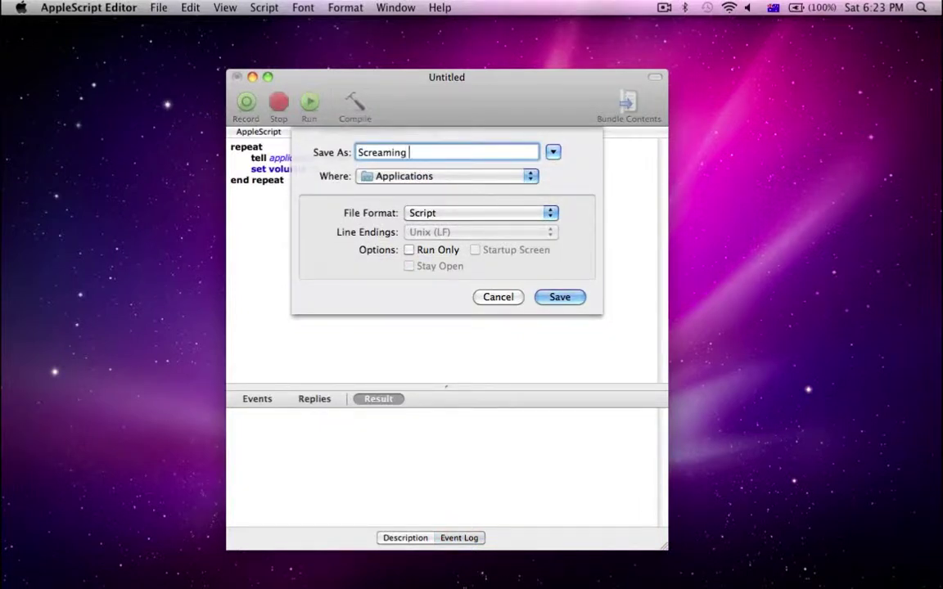
pyautogui.write('computer')
pyautogui.click(476, 212)
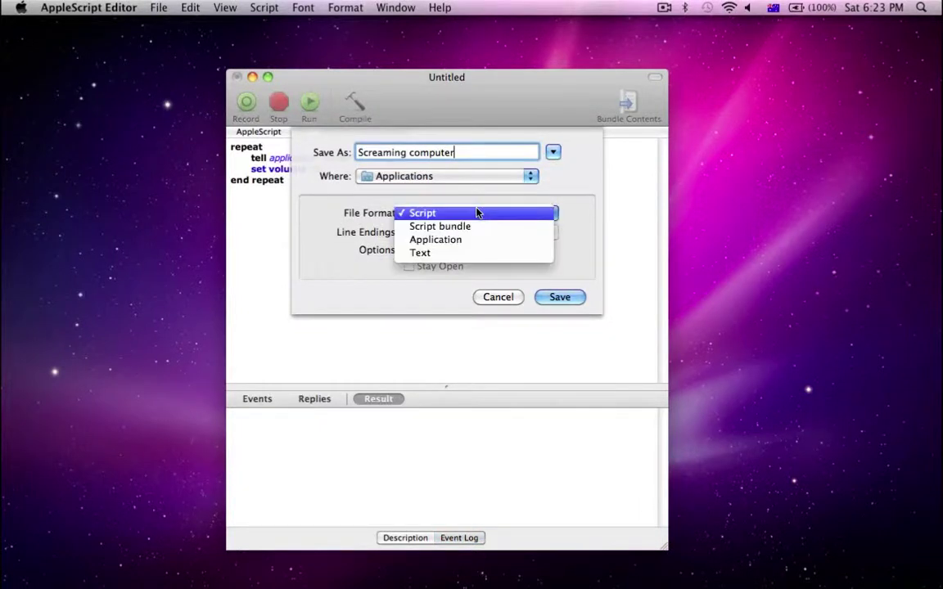
pyautogui.click(475, 240)
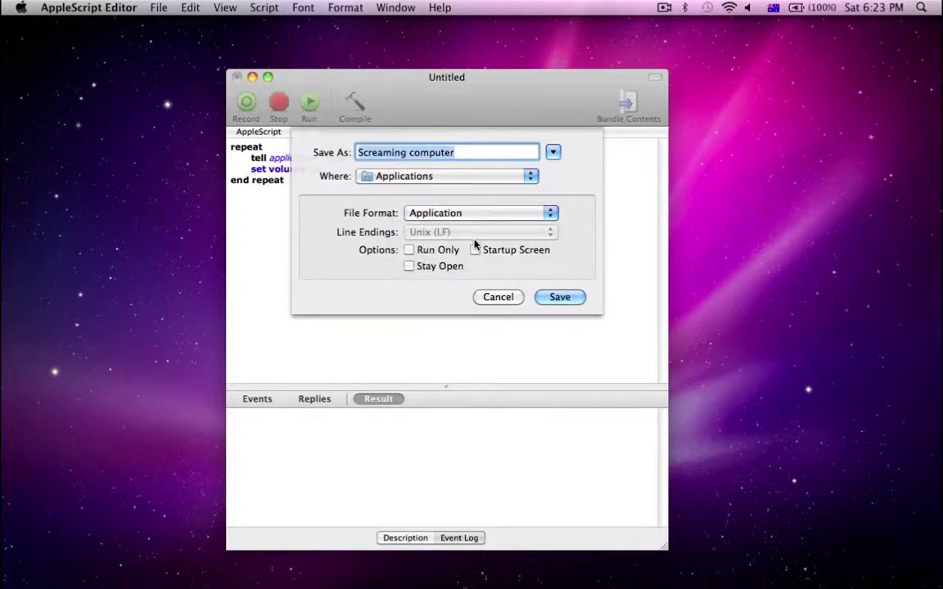
pyautogui.press('Return')
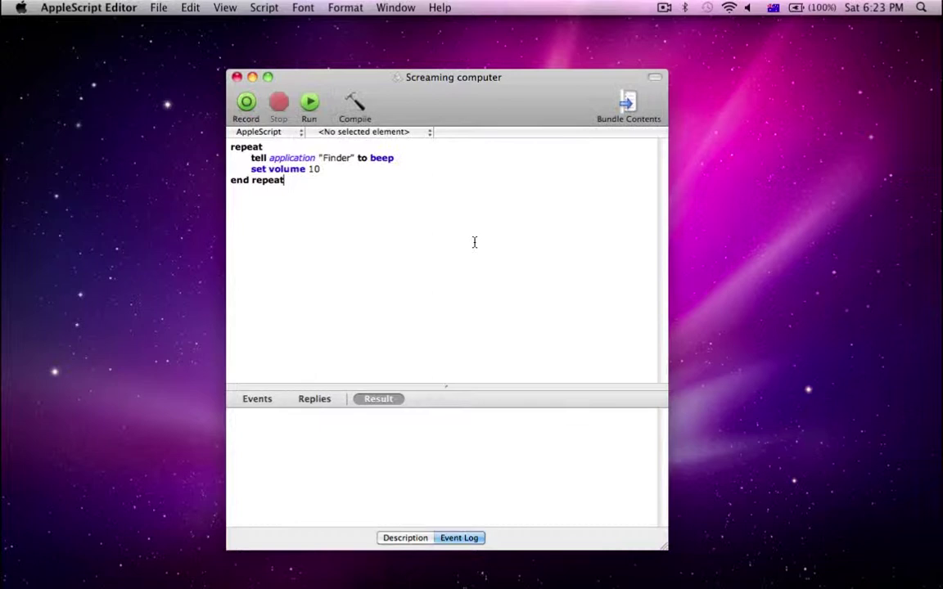
pyautogui.click(237, 77)
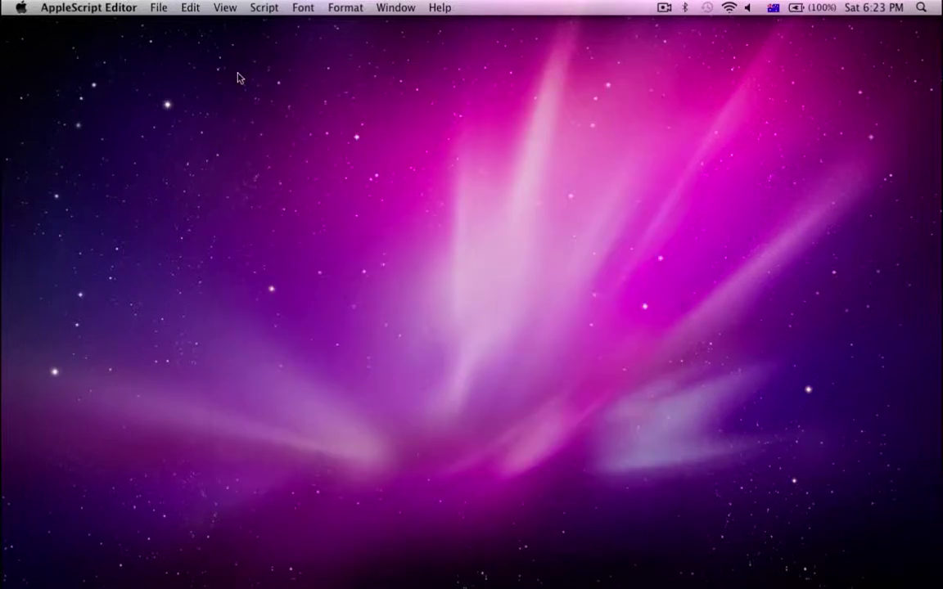
# - Switch to Finder, search This Mac by file name for "screaming c" and open the Screaming computer application's info window
pyautogui.rightClick(171, 565)
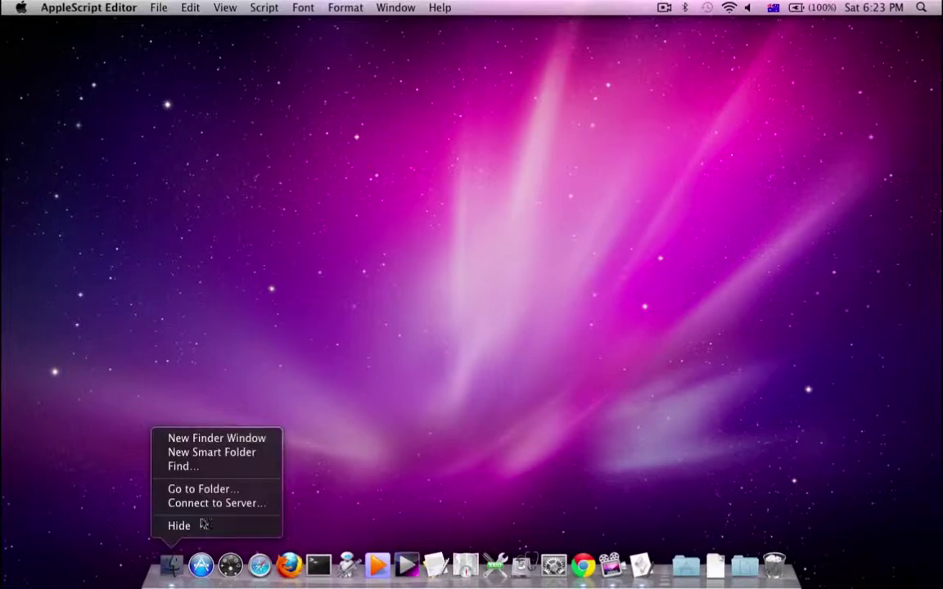
pyautogui.click(200, 467)
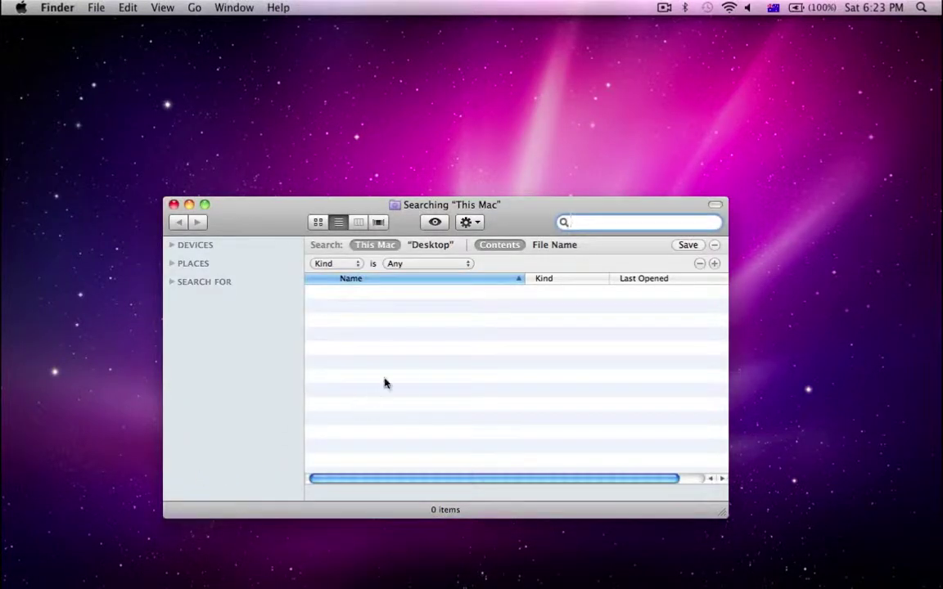
pyautogui.write('screaming ')
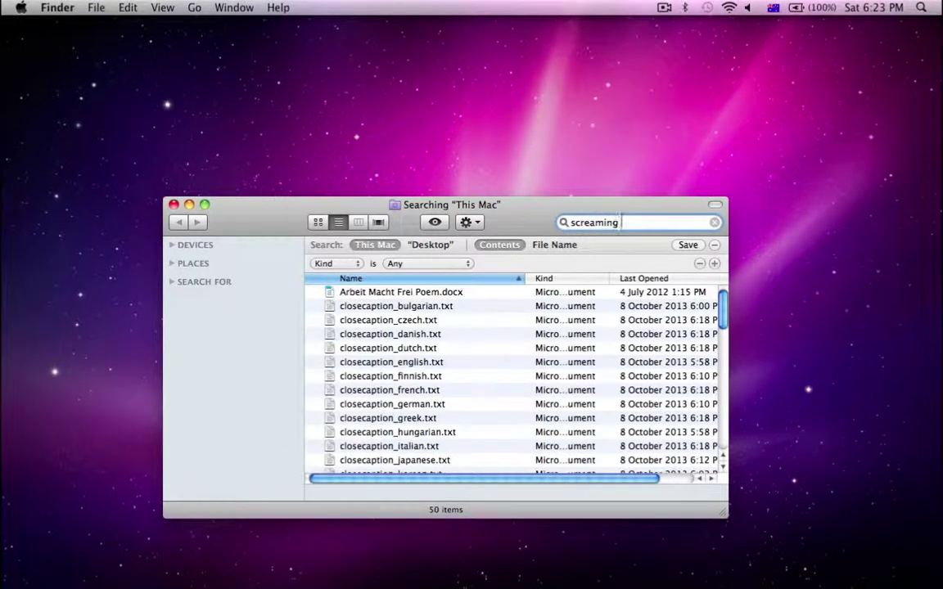
pyautogui.write('c')
pyautogui.click(545, 248)
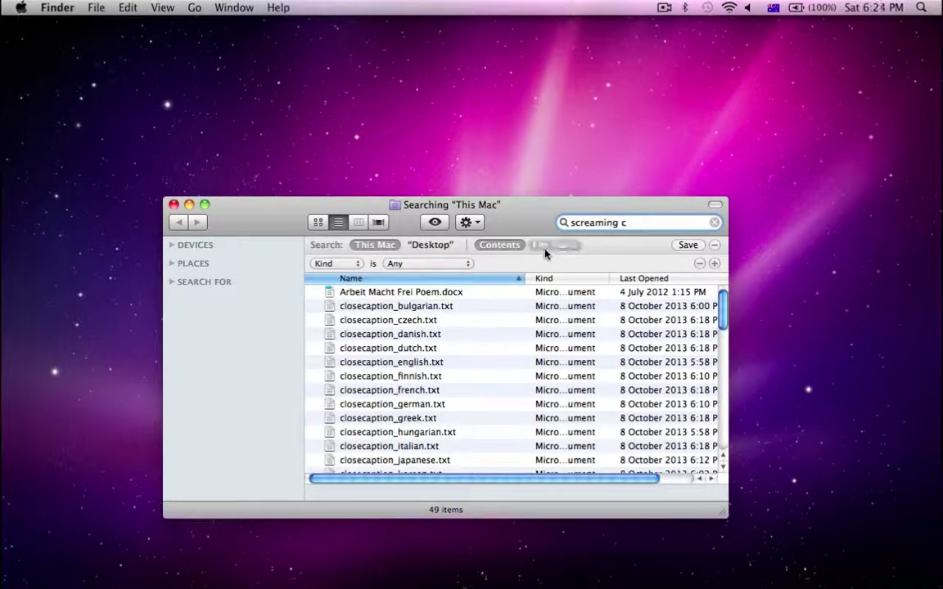
pyautogui.click(458, 293)
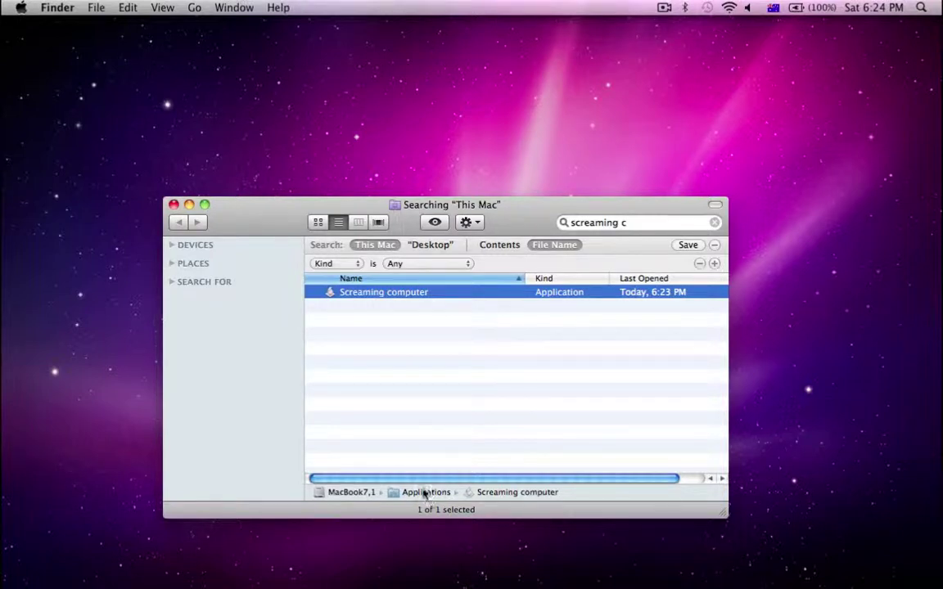
pyautogui.press('super+i')
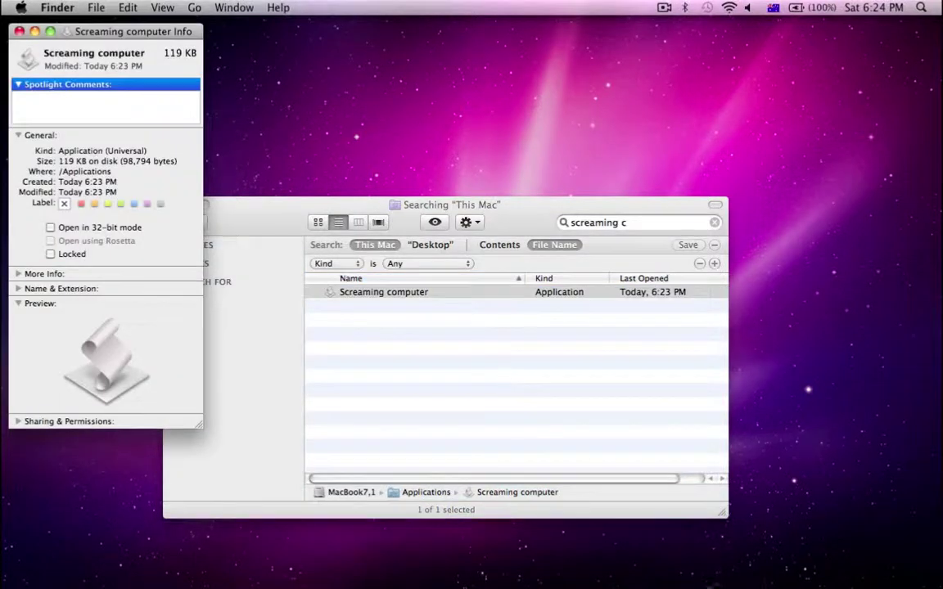
# - Open the Applications folder in a new Finder window and move it clear of the search window
pyautogui.moveTo(743, 566)
pyautogui.click(685, 566)
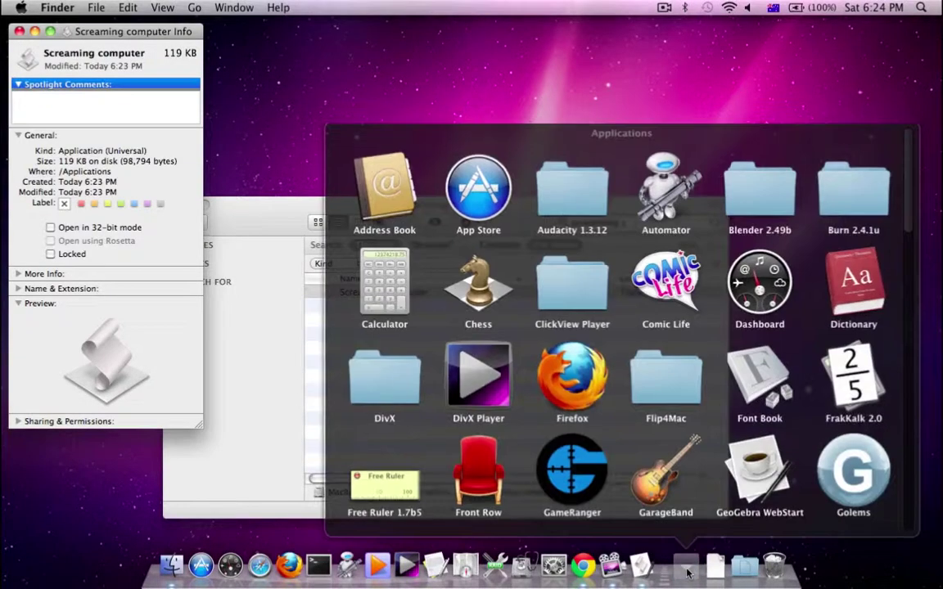
pyautogui.scroll(-10, 824, 475)
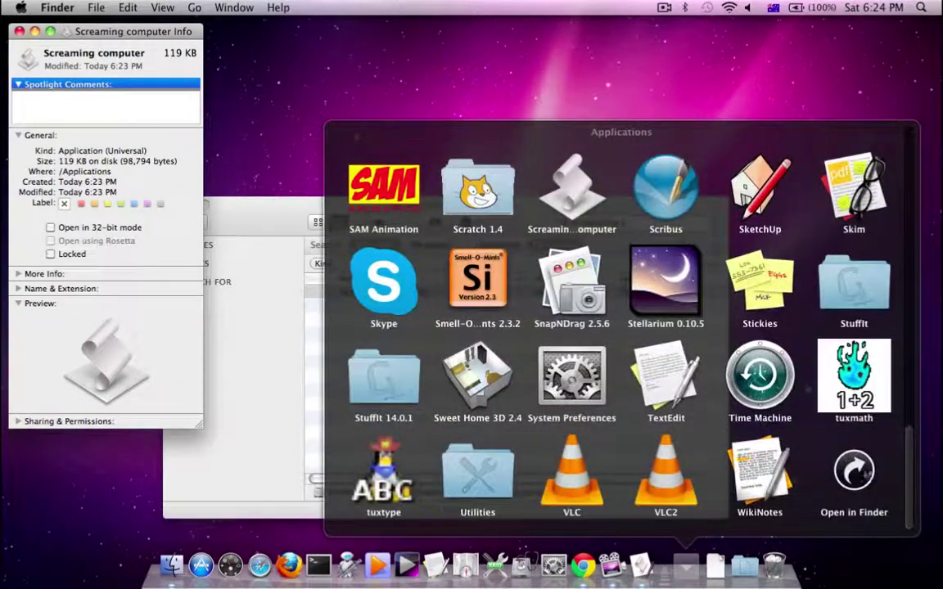
pyautogui.click(843, 477)
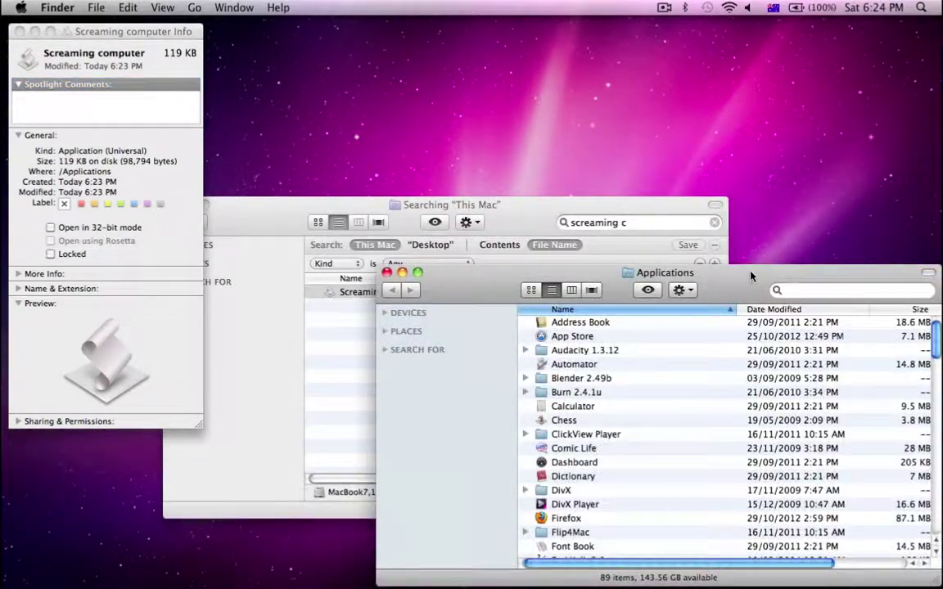
pyautogui.moveTo(753, 207); pyautogui.dragTo(774, 145)
# - Open the Chess application's info window and apply its icon to Screaming computer
pyautogui.click(628, 290)
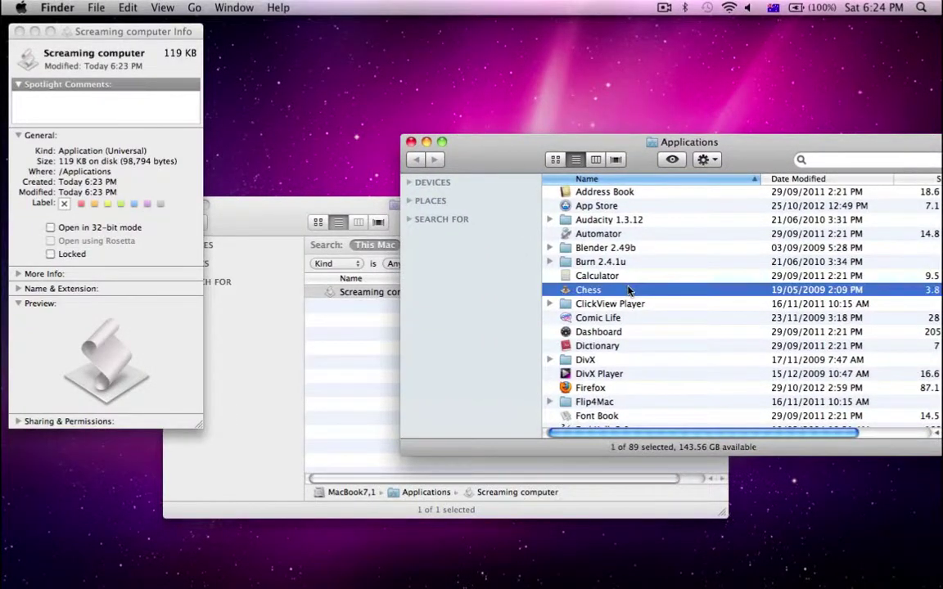
pyautogui.press('super+i')
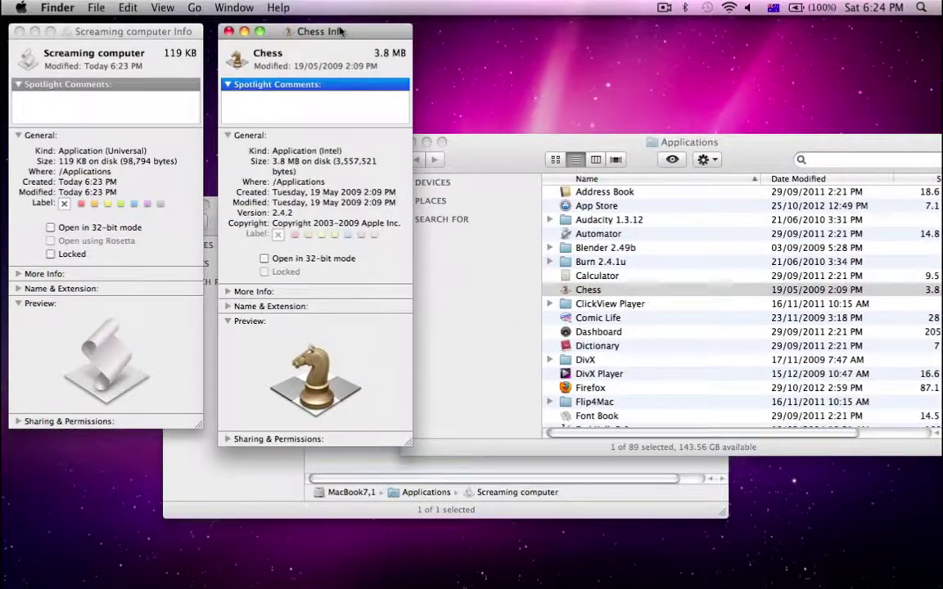
pyautogui.moveTo(340, 31); pyautogui.dragTo(358, 36)
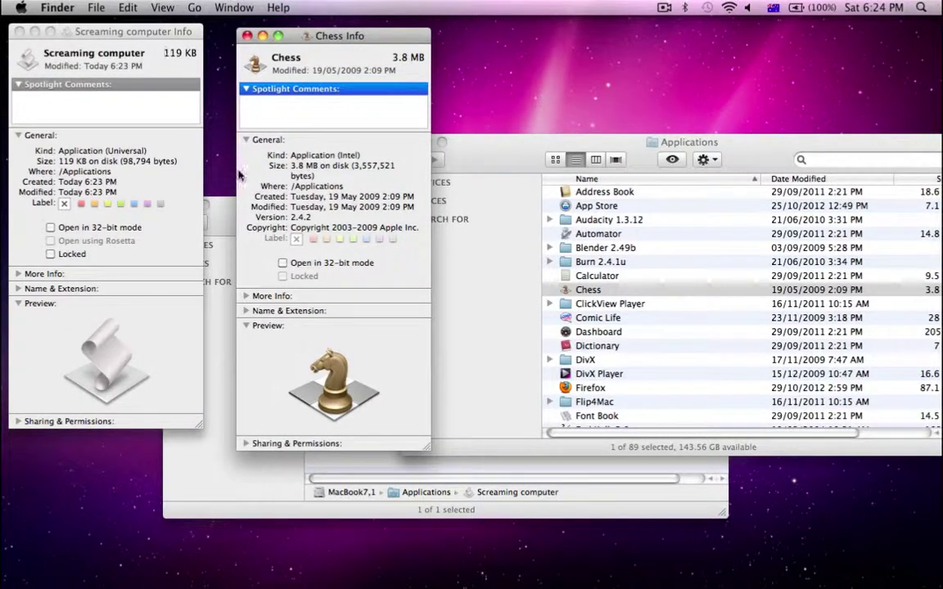
pyautogui.moveTo(333, 380); pyautogui.dragTo(27, 58)
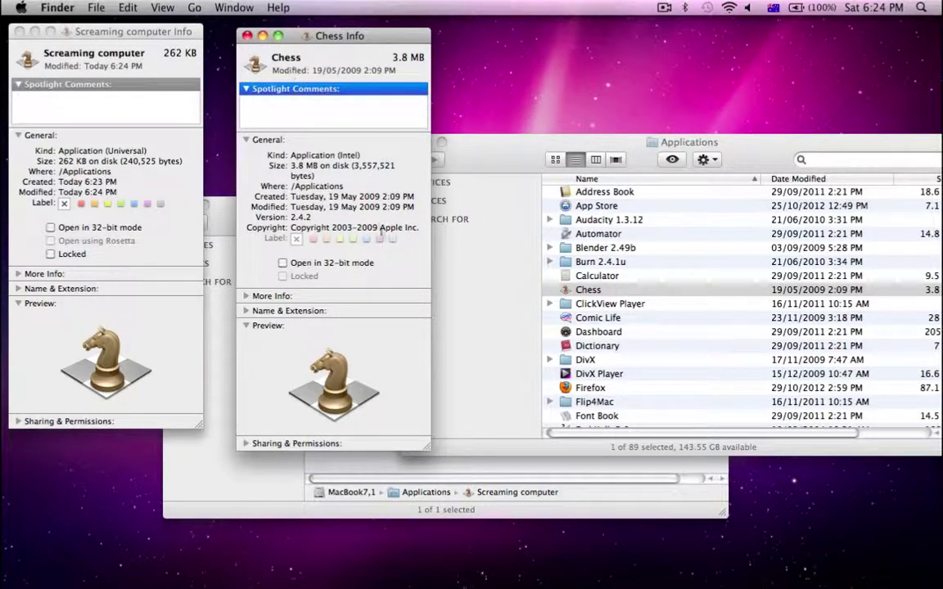
# - Find Screaming computer in its enclosing Applications folder, show its package contents and move that window clear of the other Applications window
pyautogui.click(412, 468)
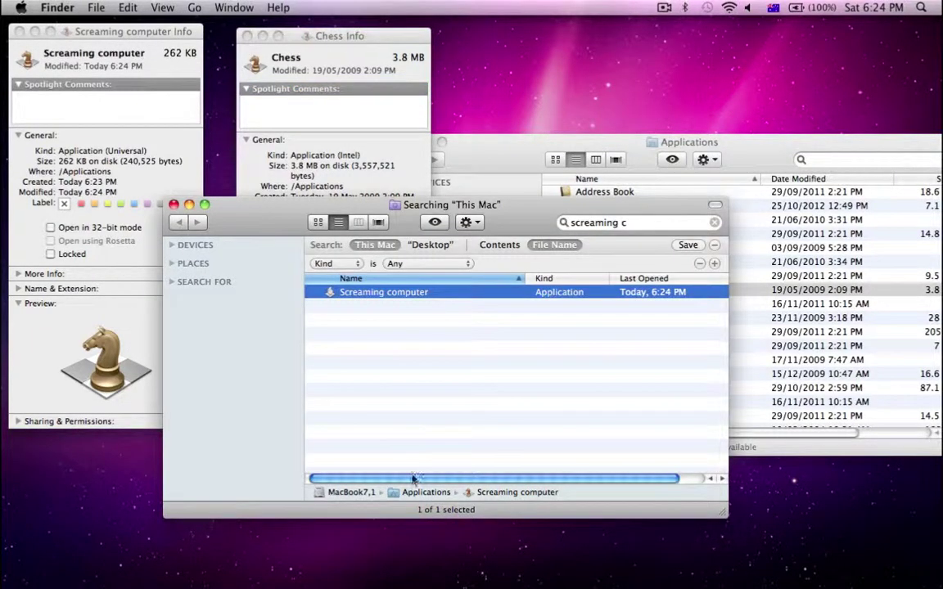
pyautogui.doubleClick(416, 495)
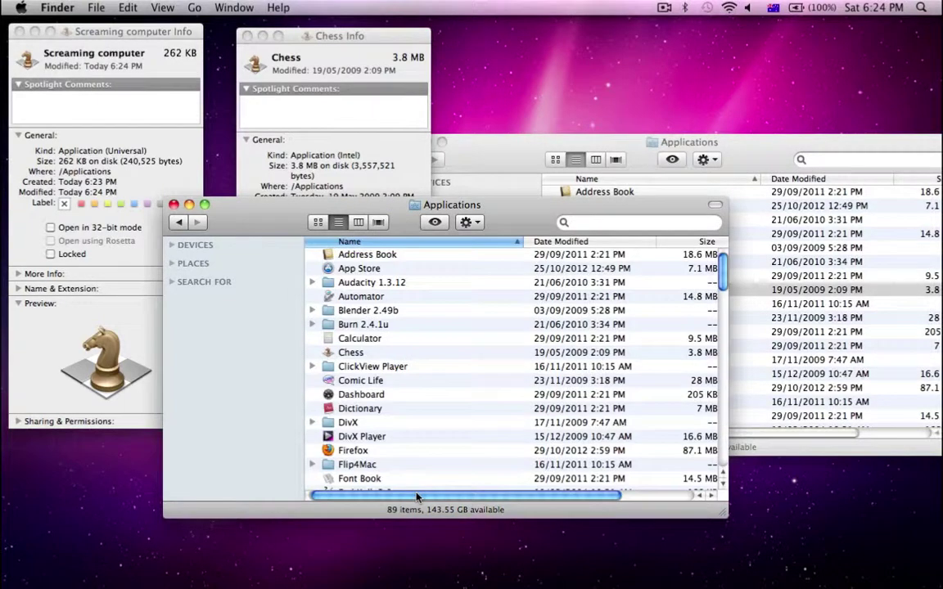
pyautogui.scroll(-10, 413, 382)
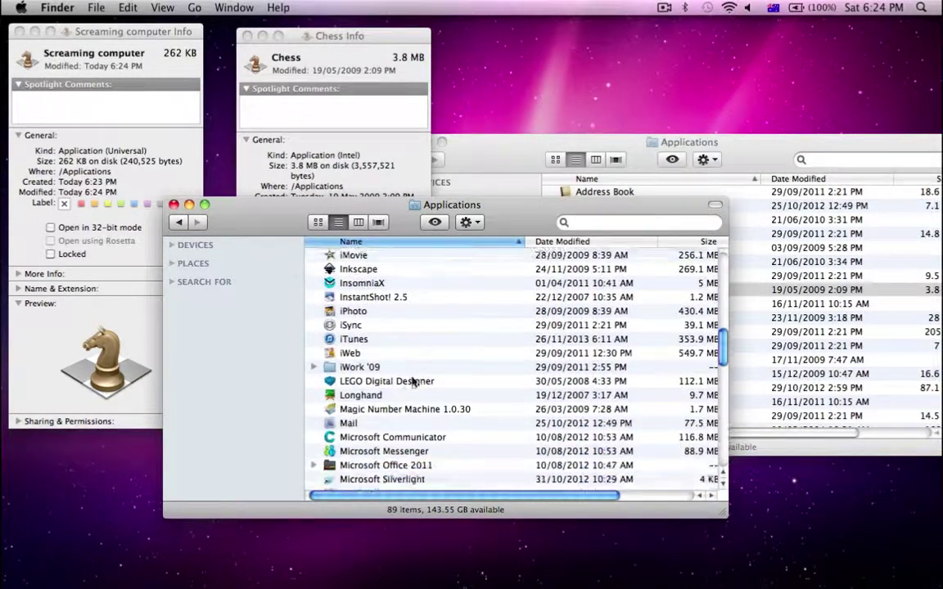
pyautogui.scroll(-12, 413, 382)
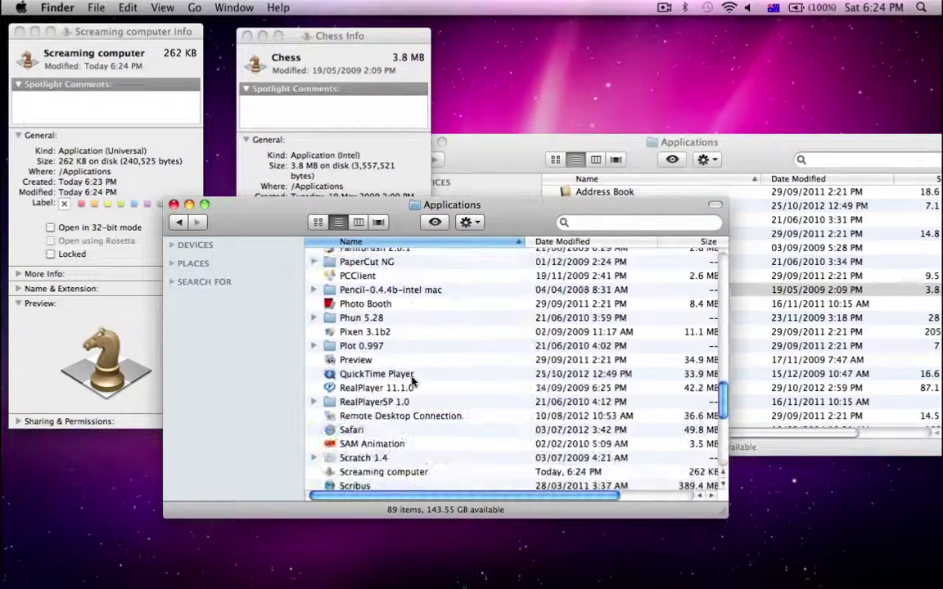
pyautogui.scroll(-2, 412, 379)
pyautogui.click(385, 453)
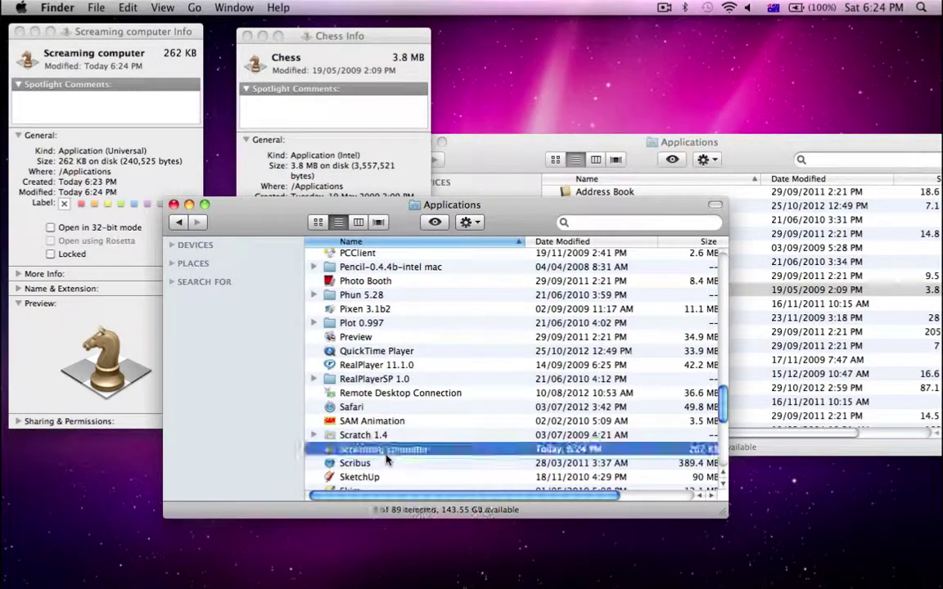
pyautogui.rightClick(388, 453)
pyautogui.click(449, 352)
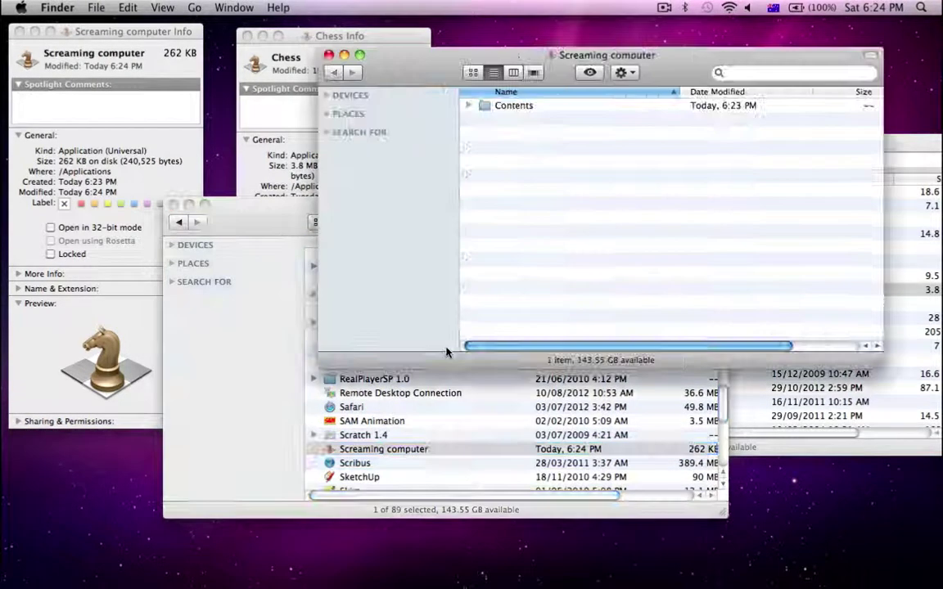
pyautogui.moveTo(409, 58); pyautogui.dragTo(244, 245)
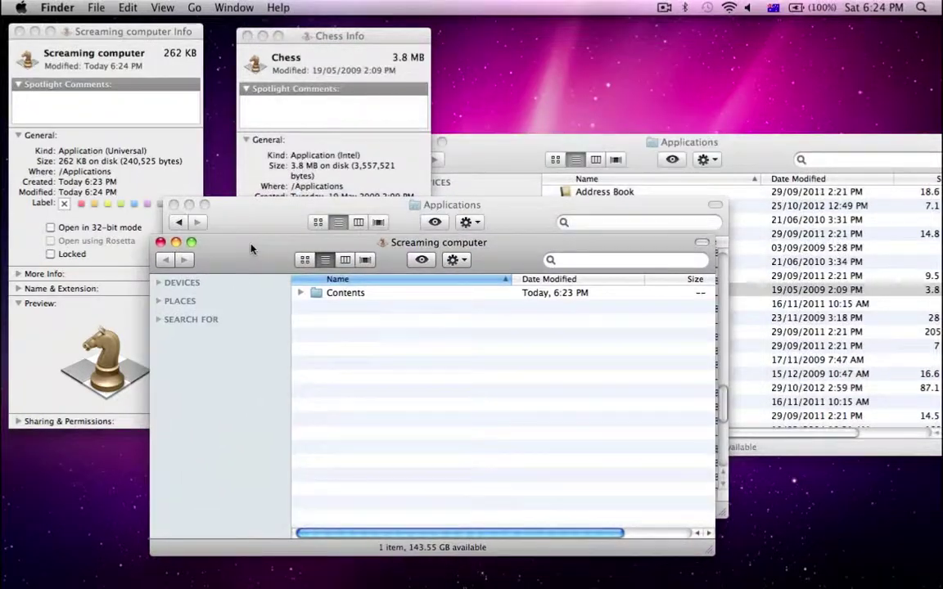
# - Copy the Chess application from Applications into the Screaming computer package, and close the package window
pyautogui.click(507, 153)
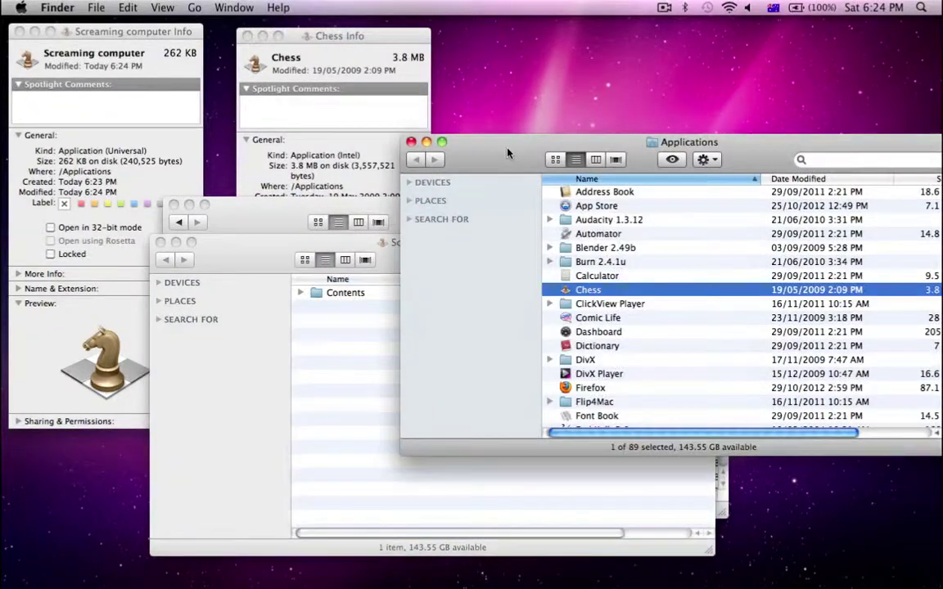
pyautogui.rightClick(594, 292)
pyautogui.click(628, 449)
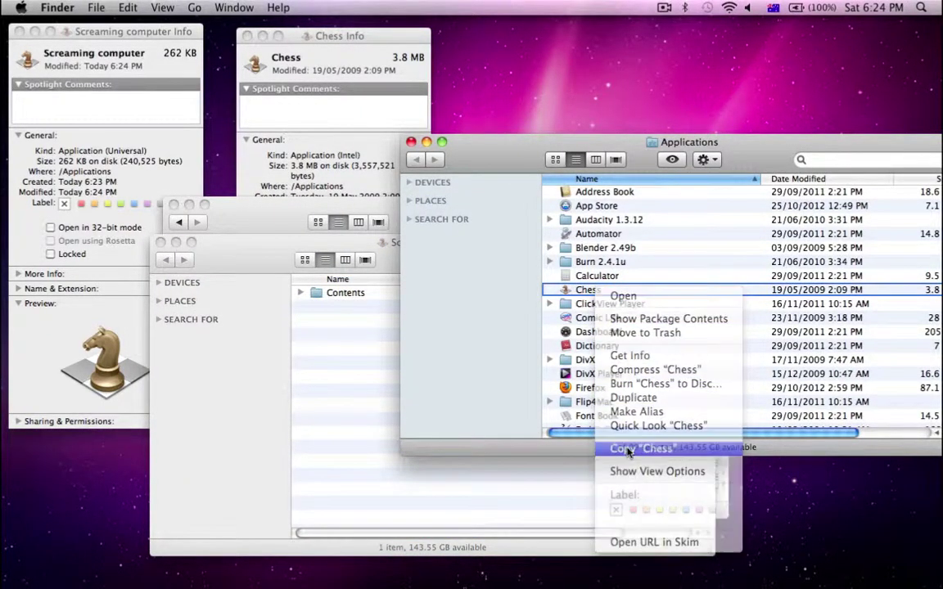
pyautogui.rightClick(368, 372)
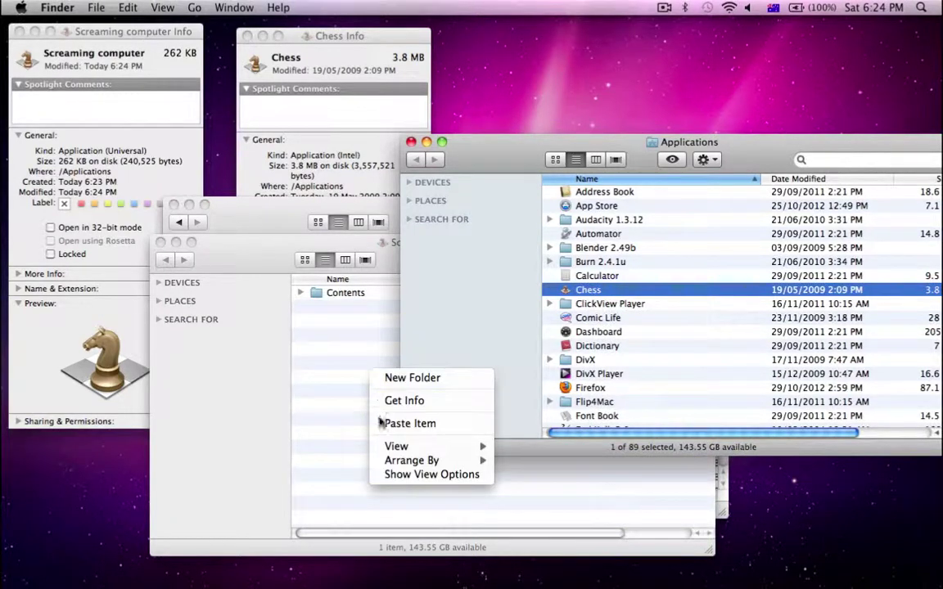
pyautogui.click(385, 423)
pyautogui.click(353, 424)
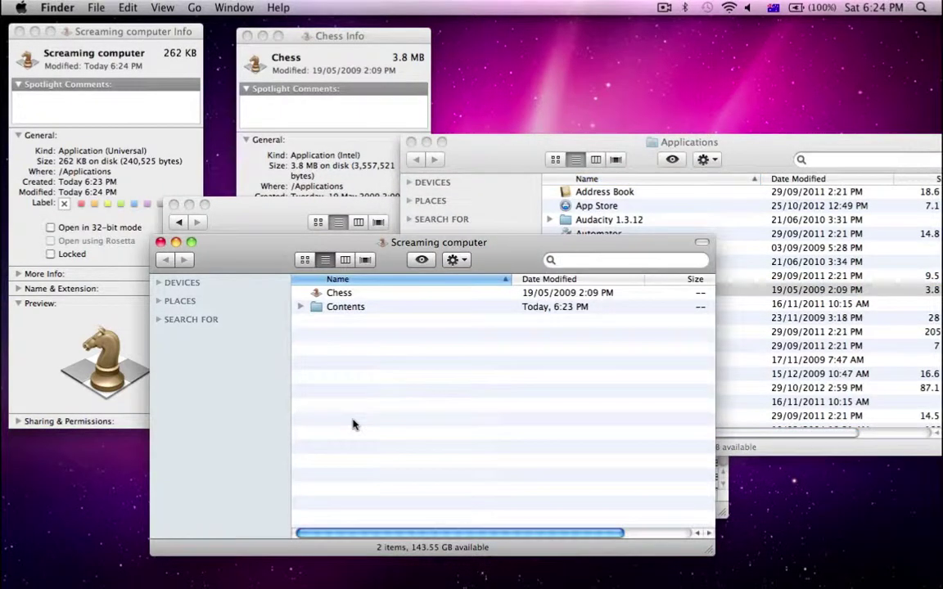
pyautogui.click(160, 243)
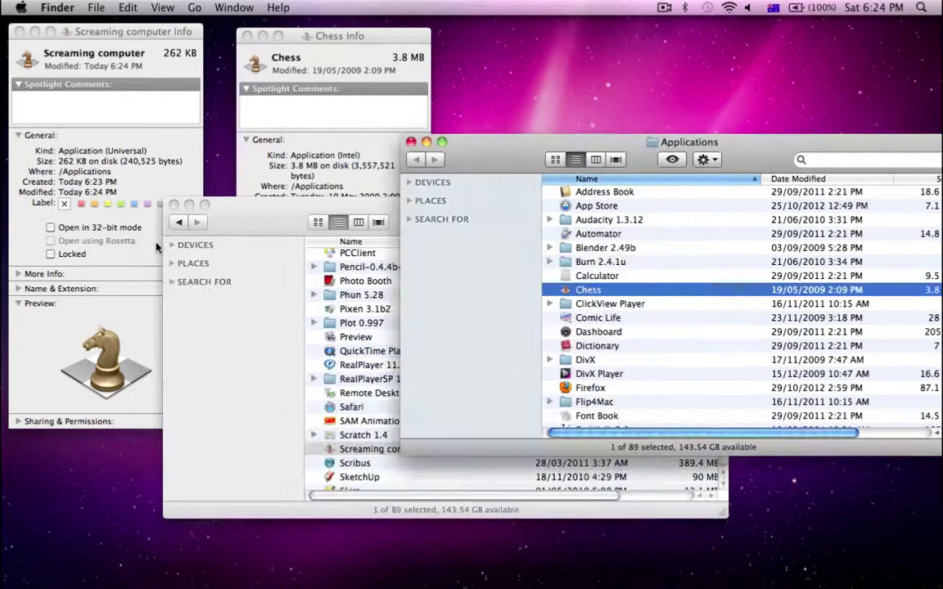
# - Close the Applications window that shows Screaming computer, and close the Chess info window
pyautogui.click(235, 206)
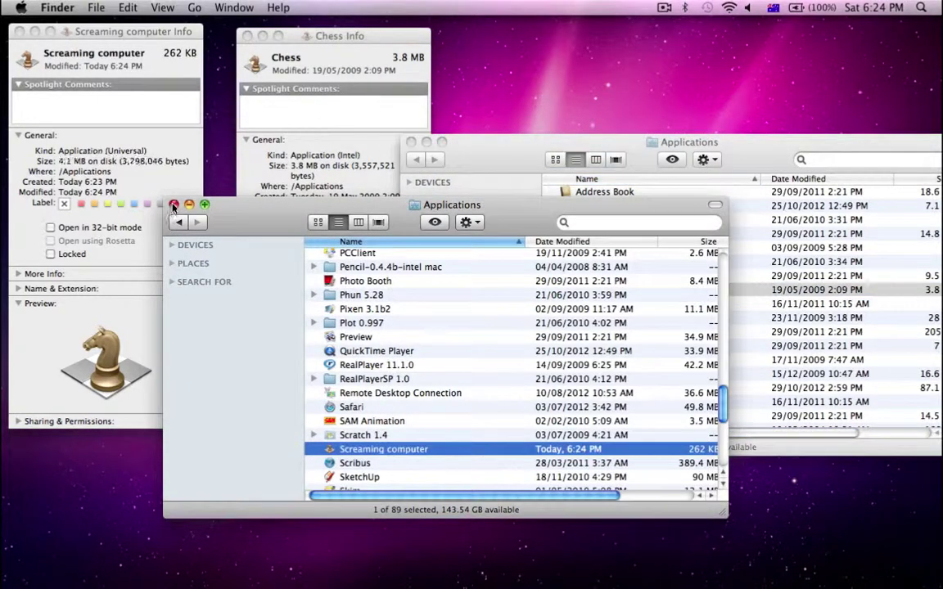
pyautogui.click(173, 205)
pyautogui.click(125, 67)
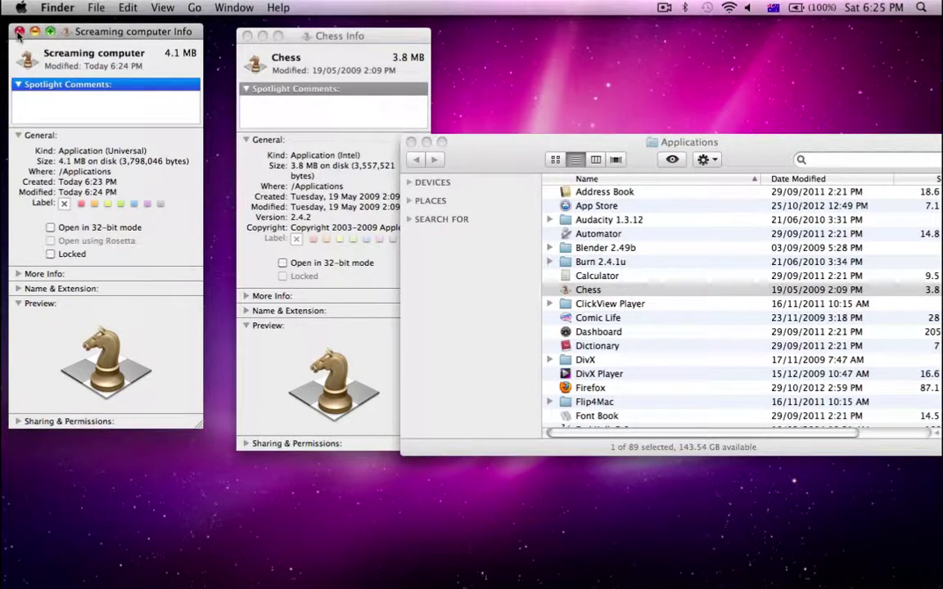
pyautogui.click(247, 36)
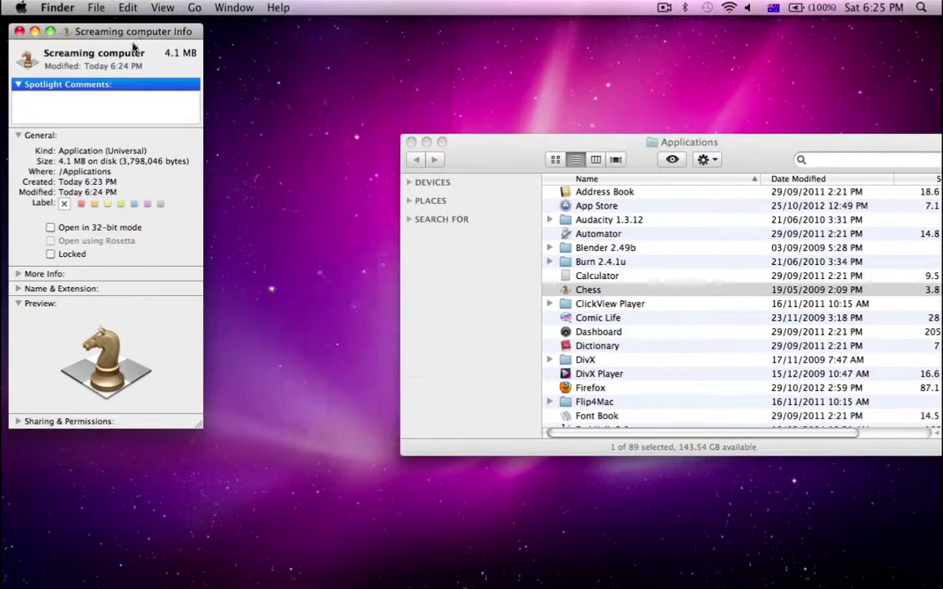
# - Find Screaming computer in the remaining Applications window and try to rename it as Chess
pyautogui.scroll(-1, 668, 322)
pyautogui.scroll(-20, 668, 321)
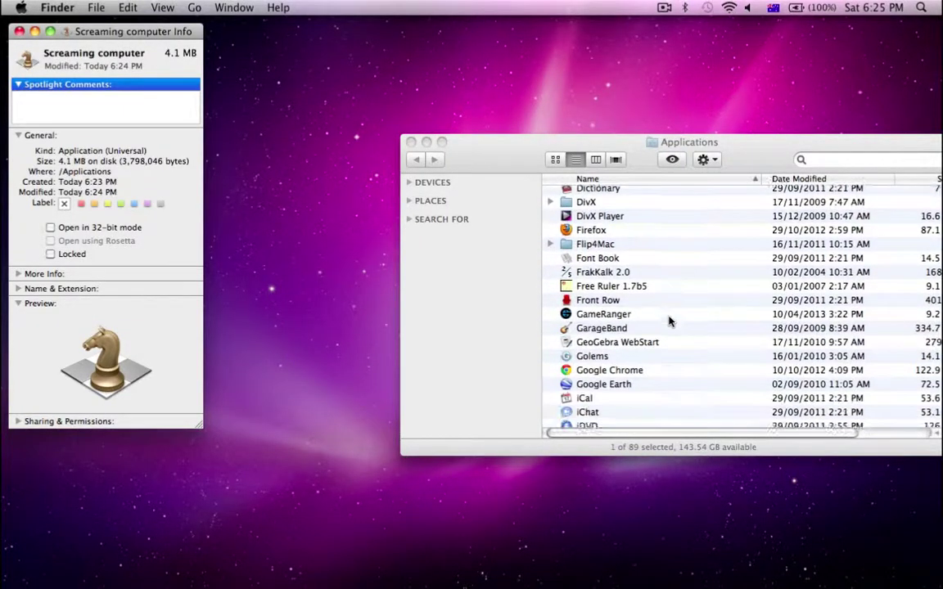
pyautogui.scroll(-10, 668, 322)
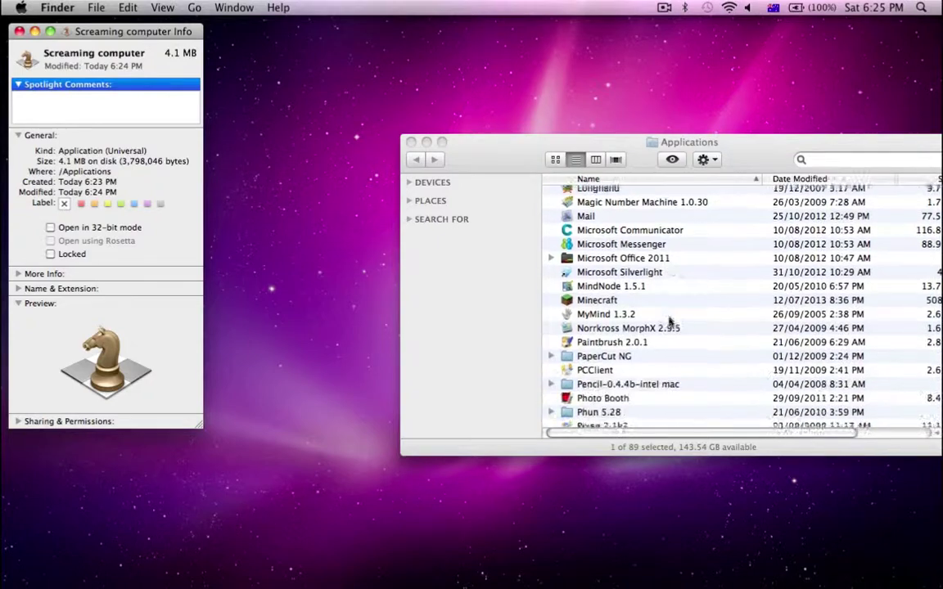
pyautogui.scroll(-2, 668, 322)
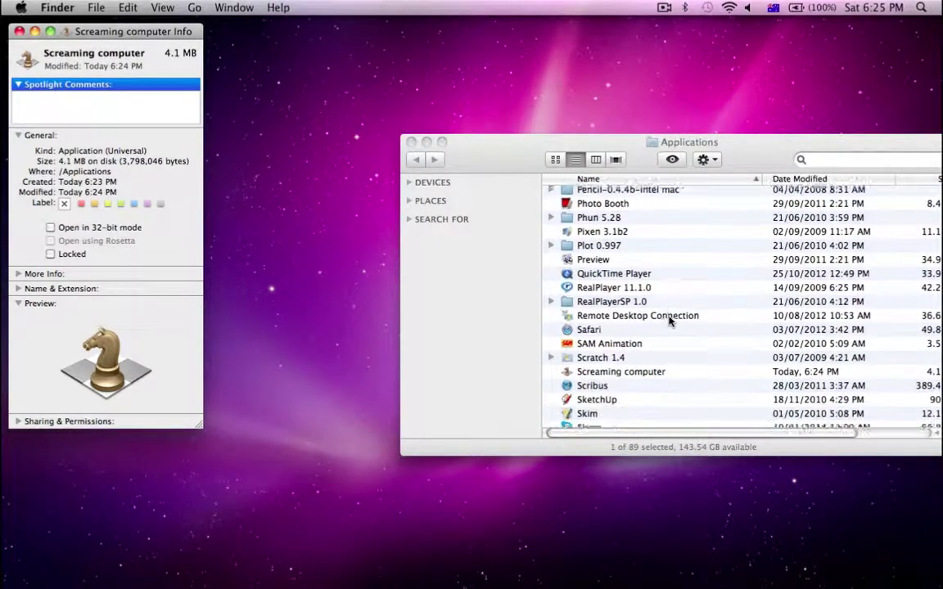
pyautogui.rightClick(635, 369)
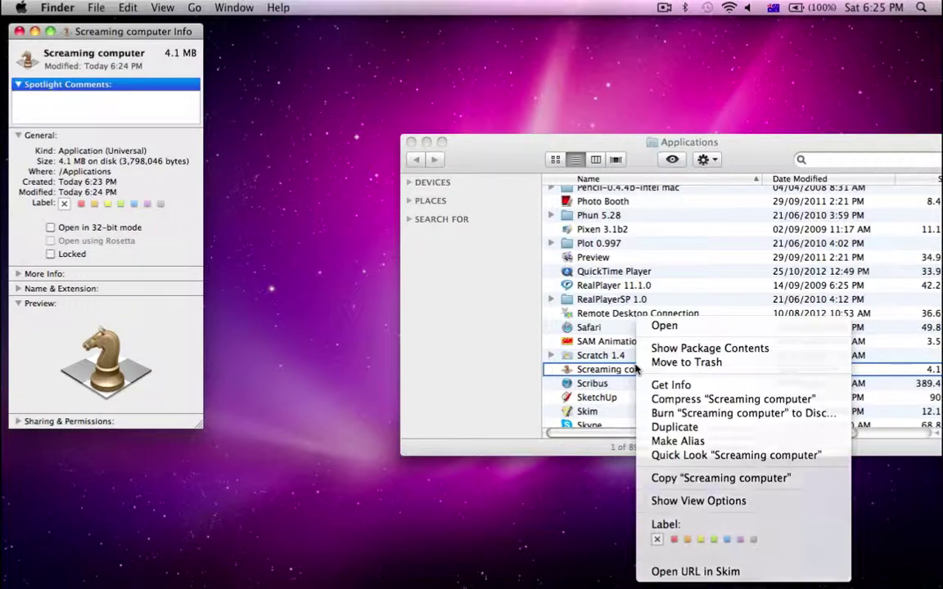
pyautogui.click(636, 368)
pyautogui.click(624, 371)
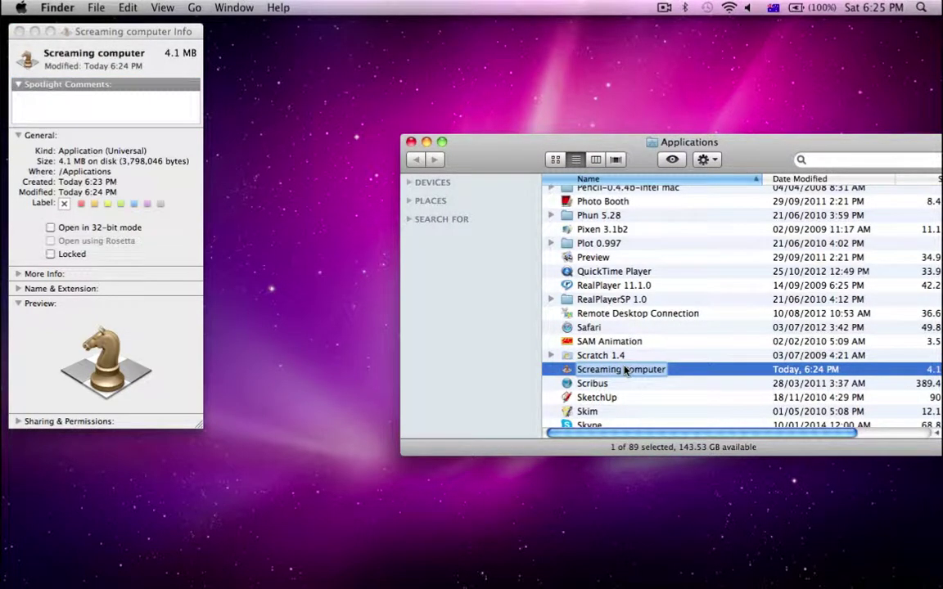
pyautogui.write('Chess')
pyautogui.press('Return')
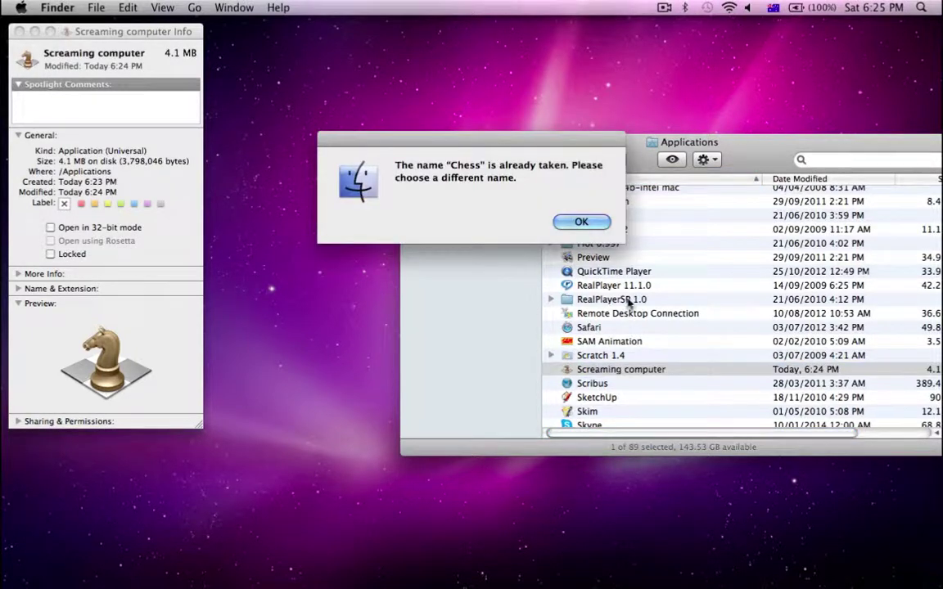
pyautogui.click(580, 221)
# - Locate and select the original Chess application in the Applications list
pyautogui.scroll(15, 595, 280)
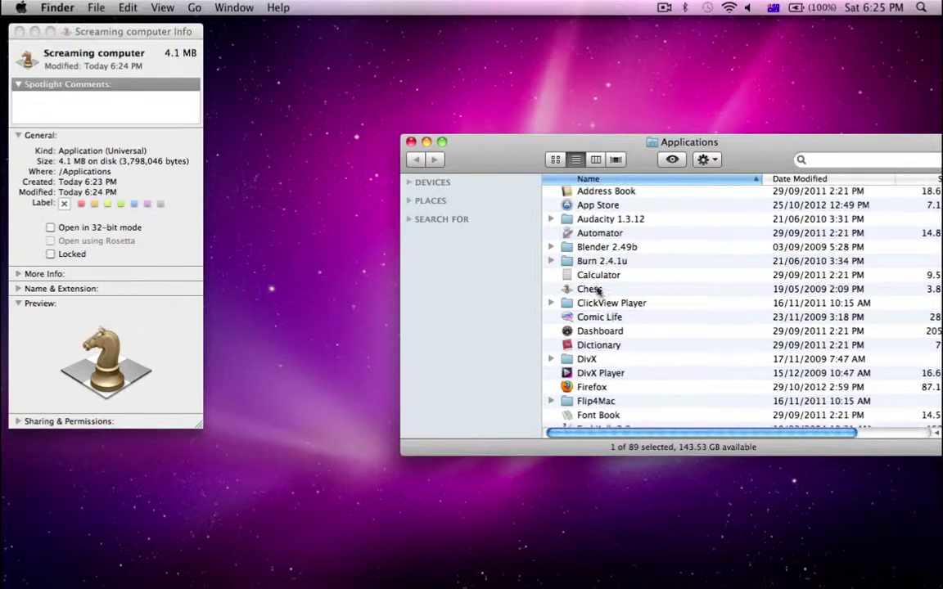
pyautogui.click(596, 288)
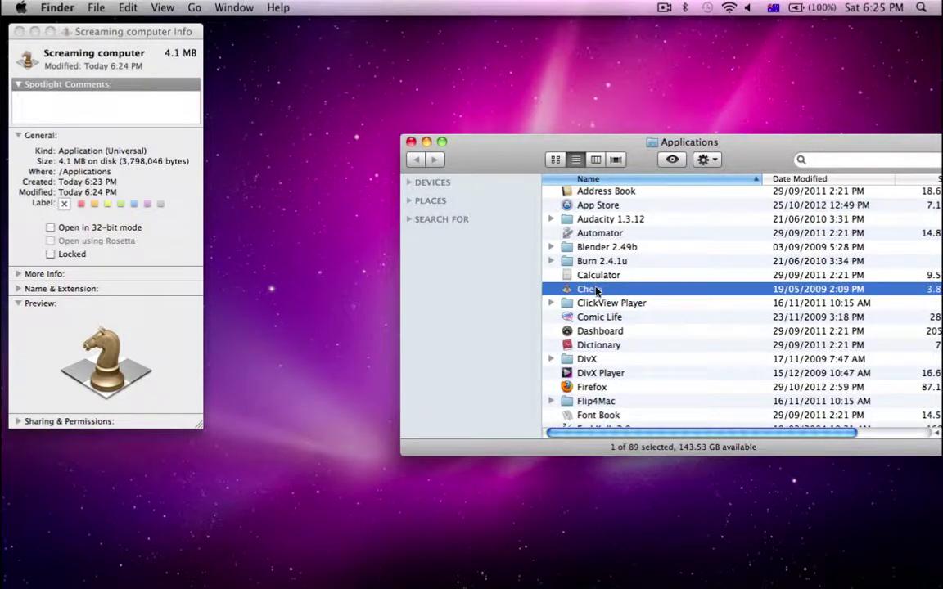
pyautogui.click(599, 303)
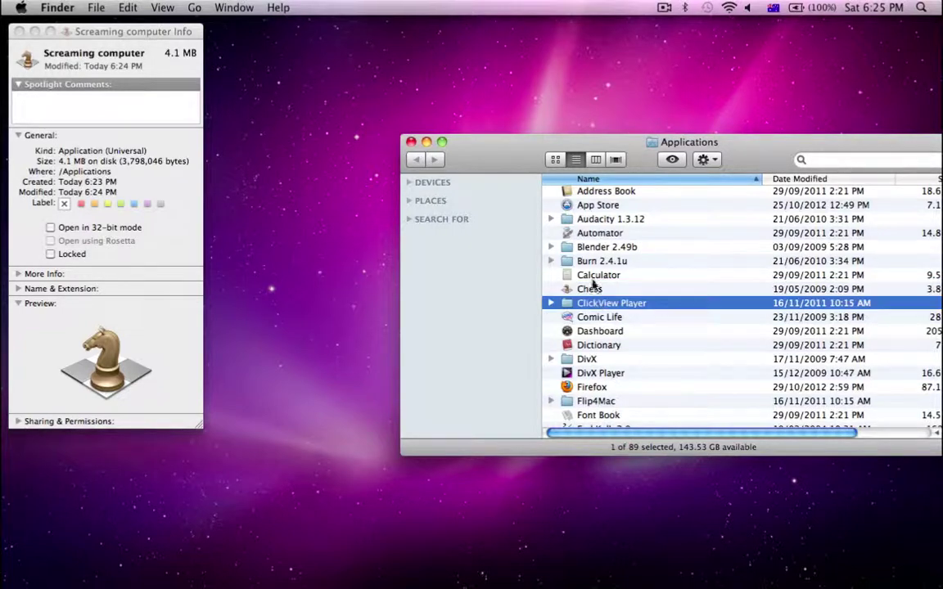
pyautogui.click(594, 288)
# - Return to Screaming computer in the list and retry renaming it to Chess
pyautogui.scroll(-15, 594, 290)
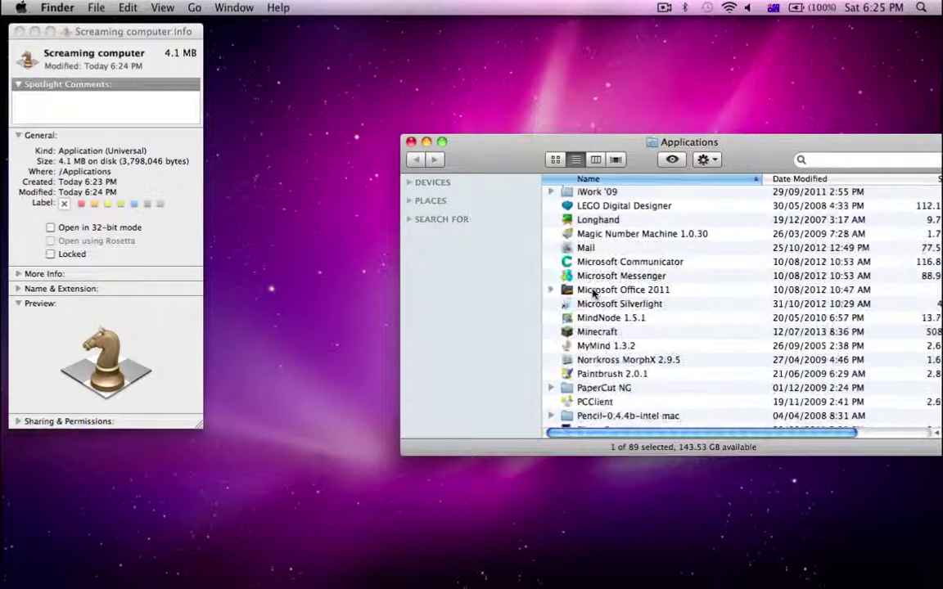
pyautogui.scroll(-5, 593, 291)
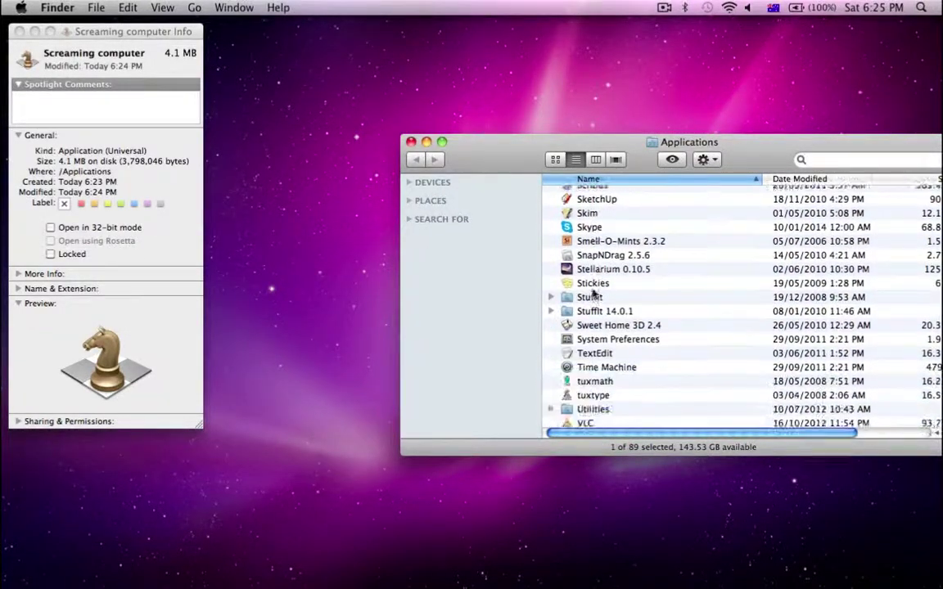
pyautogui.scroll(8, 597, 288)
pyautogui.click(600, 373)
pyautogui.press('Return')
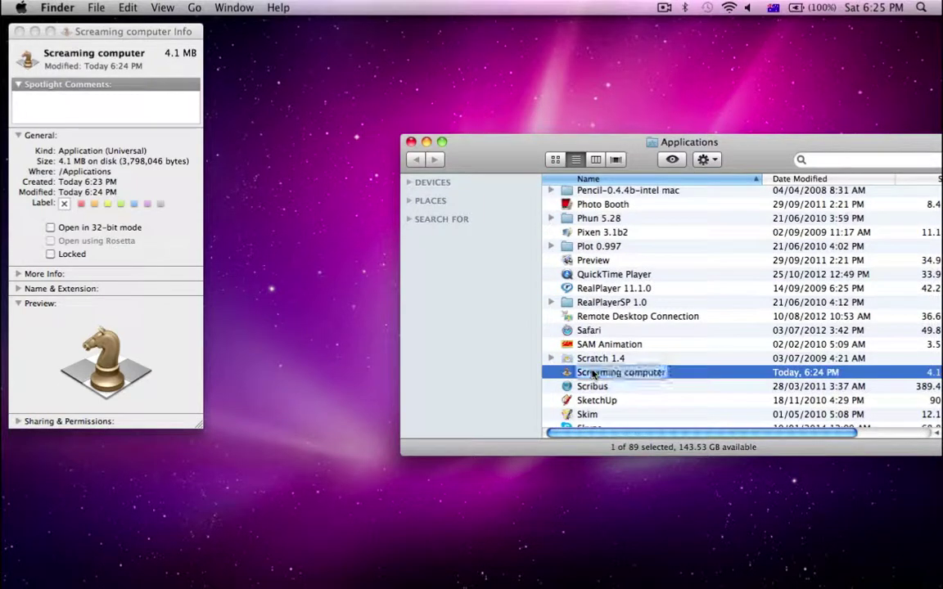
pyautogui.write('Ch')
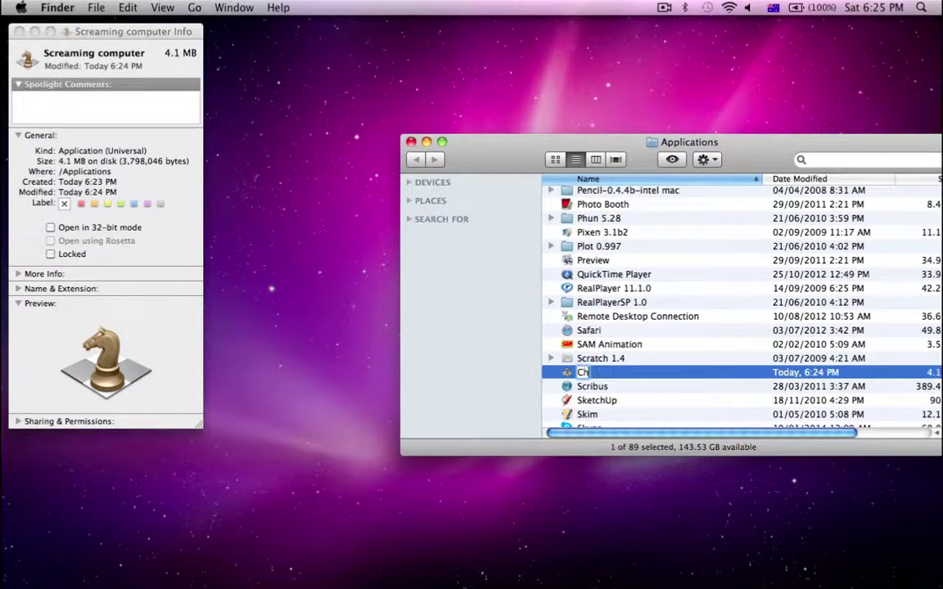
pyautogui.write('ess')
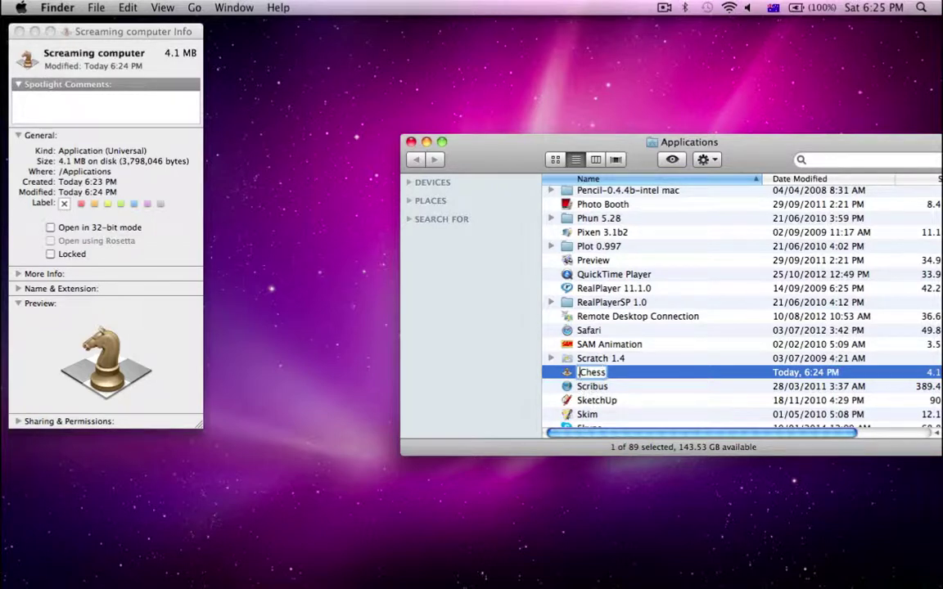
pyautogui.press('Return')
pyautogui.press('Return')
# - Rename Screaming computer as "Chess." with a trailing full stop, and close its info window
pyautogui.press('Return')
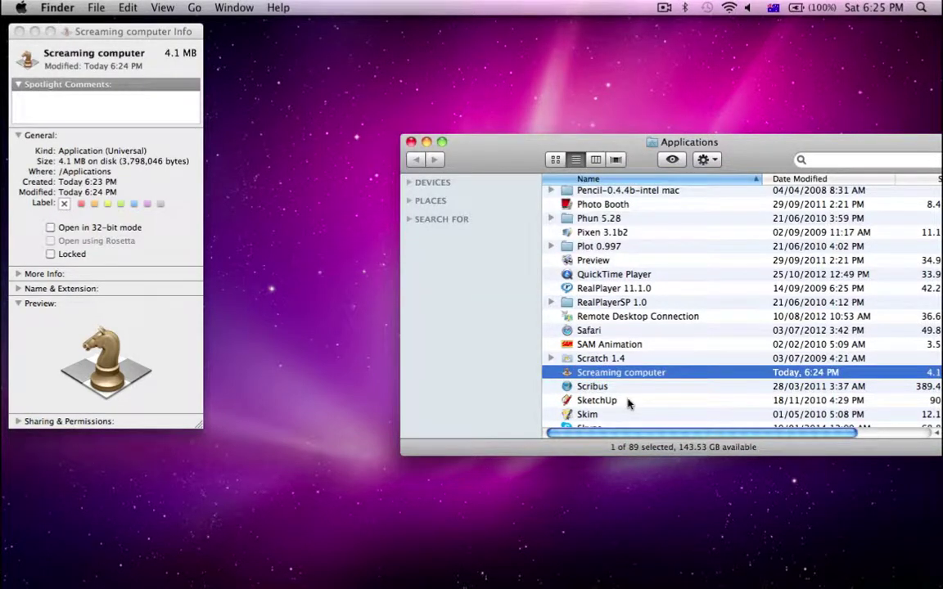
pyautogui.write('Chess.')
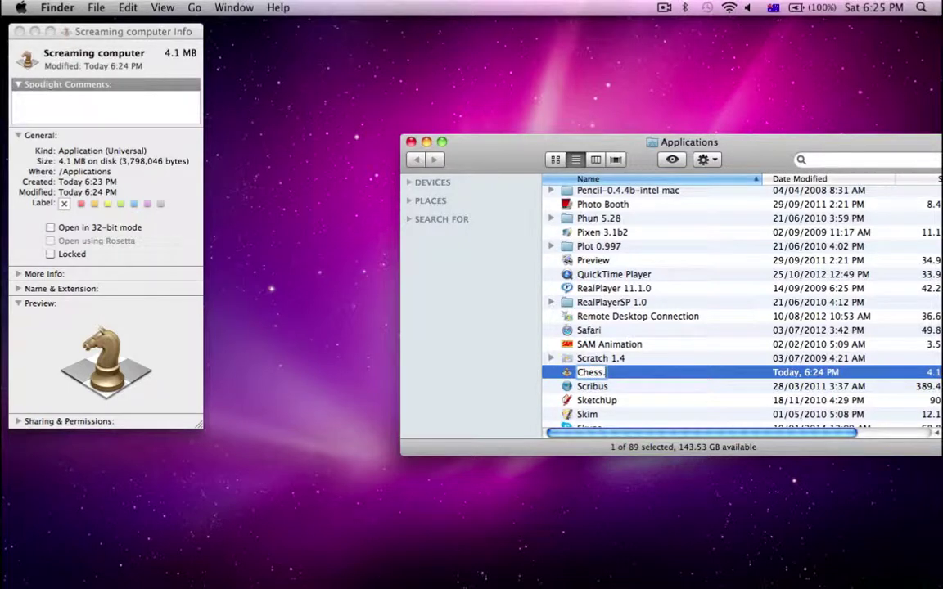
pyautogui.press('Return')
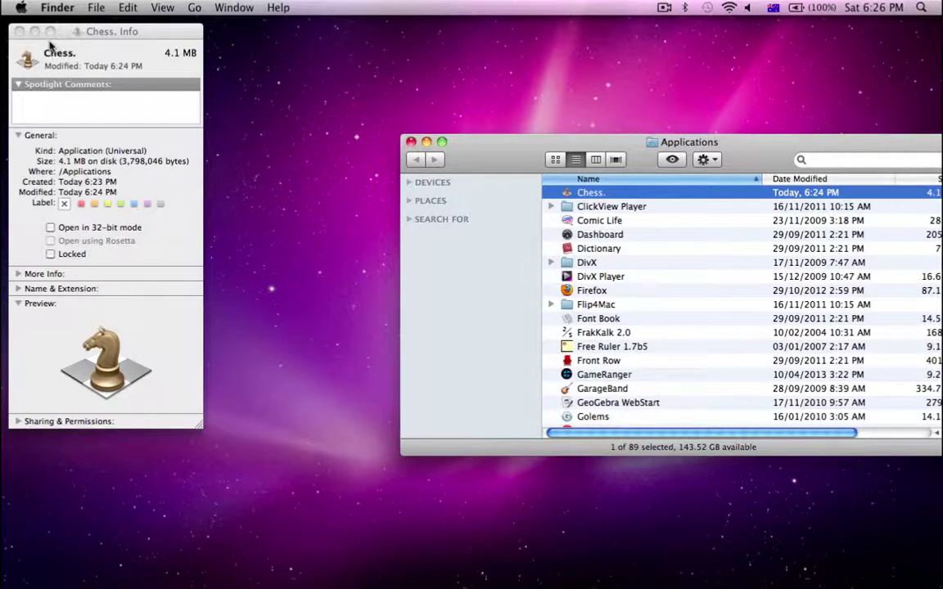
pyautogui.click(20, 32)
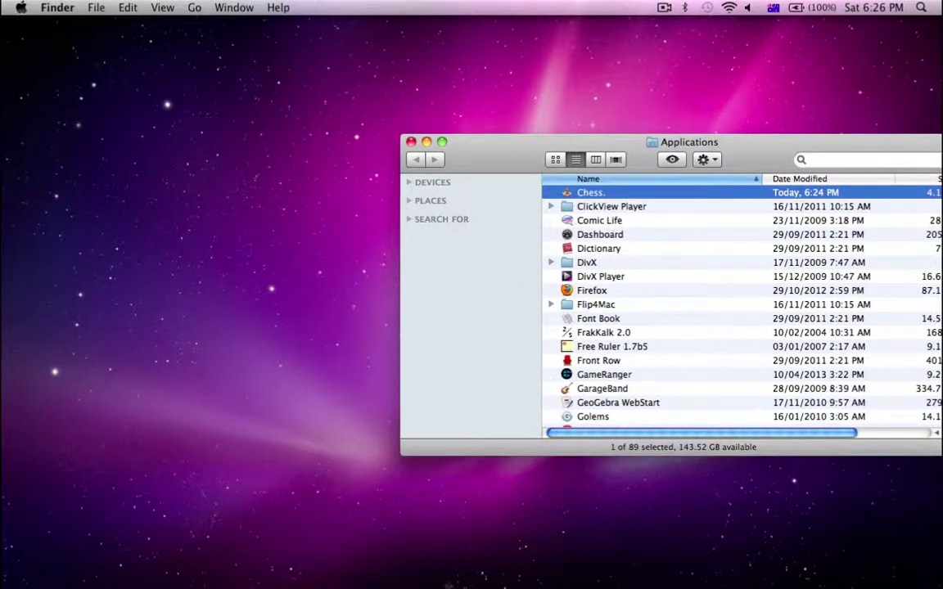
# - Add the "Chess." application to the Dock and close the Applications window
pyautogui.moveTo(540, 586)
pyautogui.press('super+o')
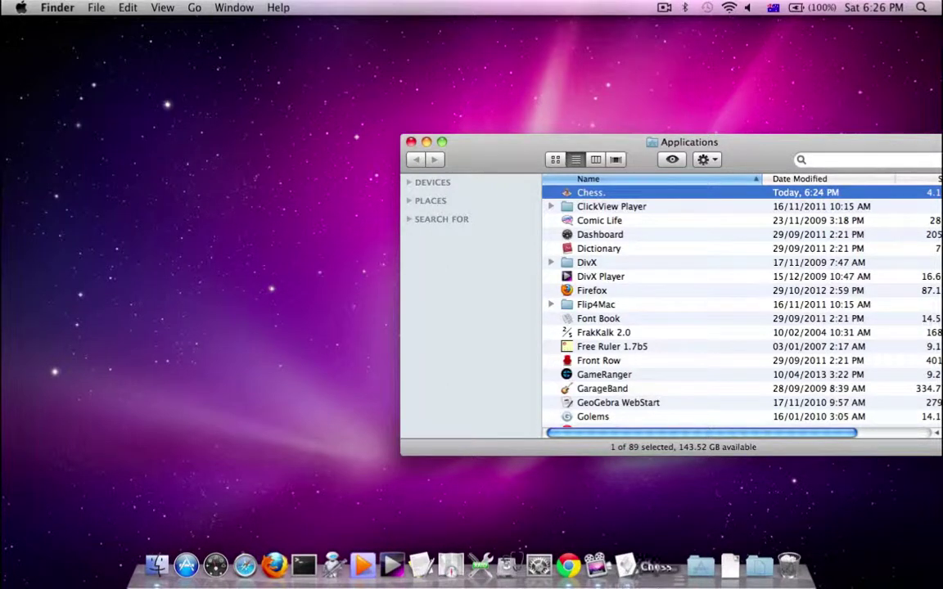
pyautogui.click(412, 144)
# - Set the "Chess." application in the Dock to open at login
pyautogui.moveTo(658, 586)
pyautogui.rightClick(656, 565)
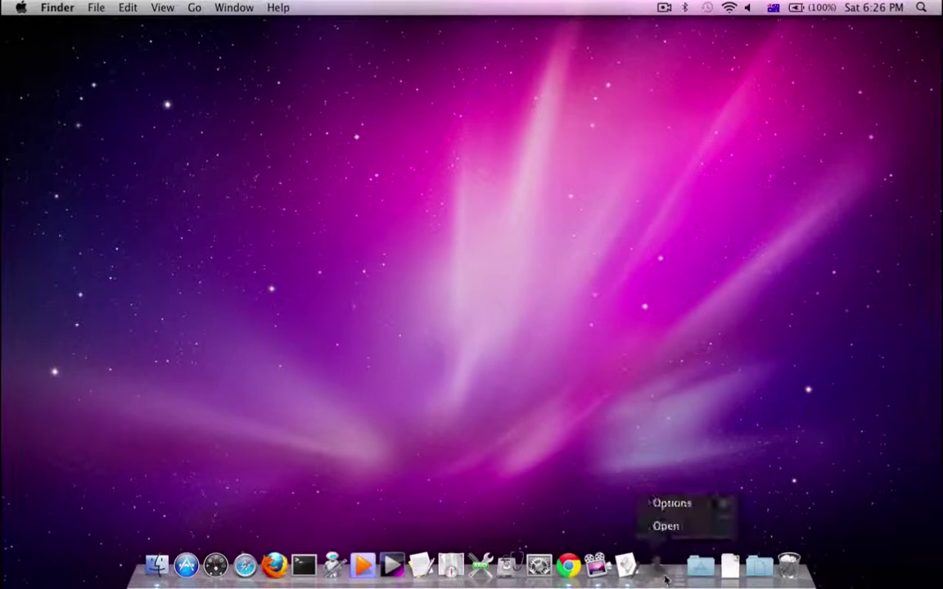
pyautogui.moveTo(679, 513)
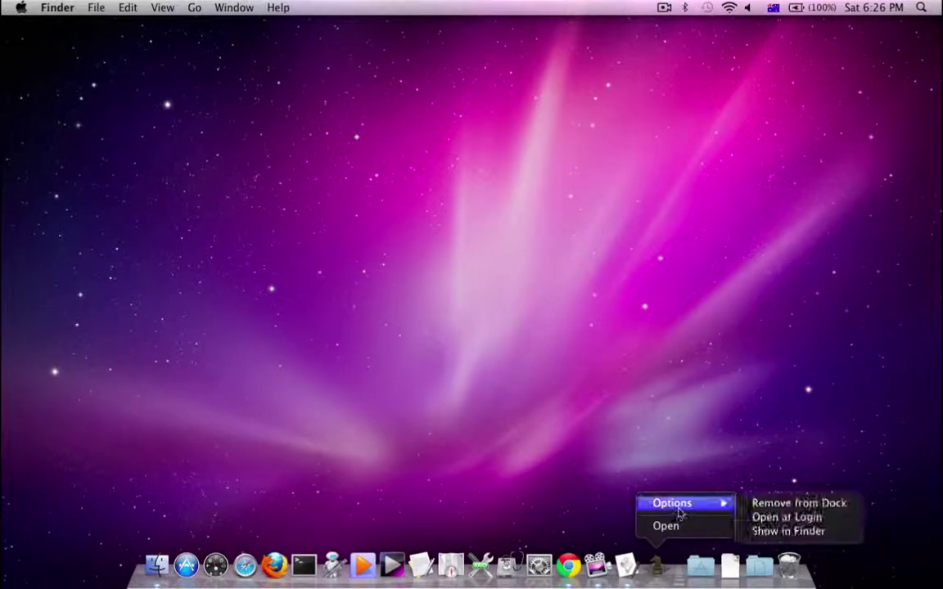
pyautogui.click(769, 517)
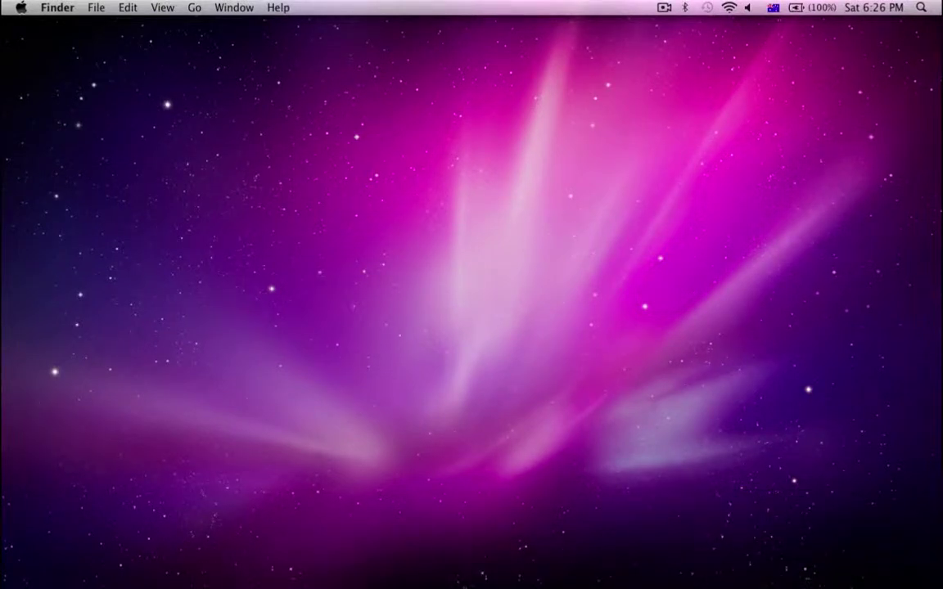
# - Launch the "Chess." application from the Dock and raise the system volume to maximum
pyautogui.moveTo(696, 586)
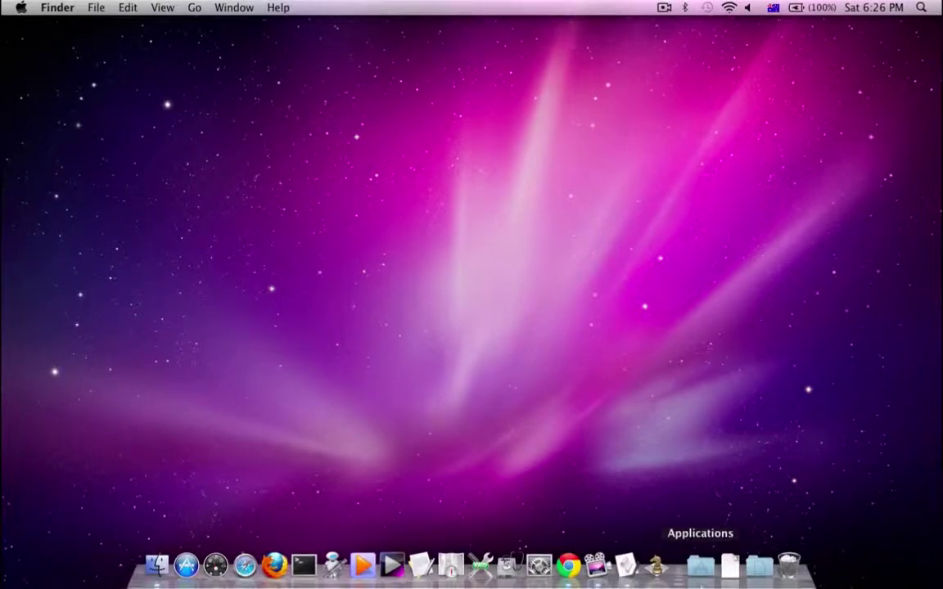
pyautogui.click(658, 579)
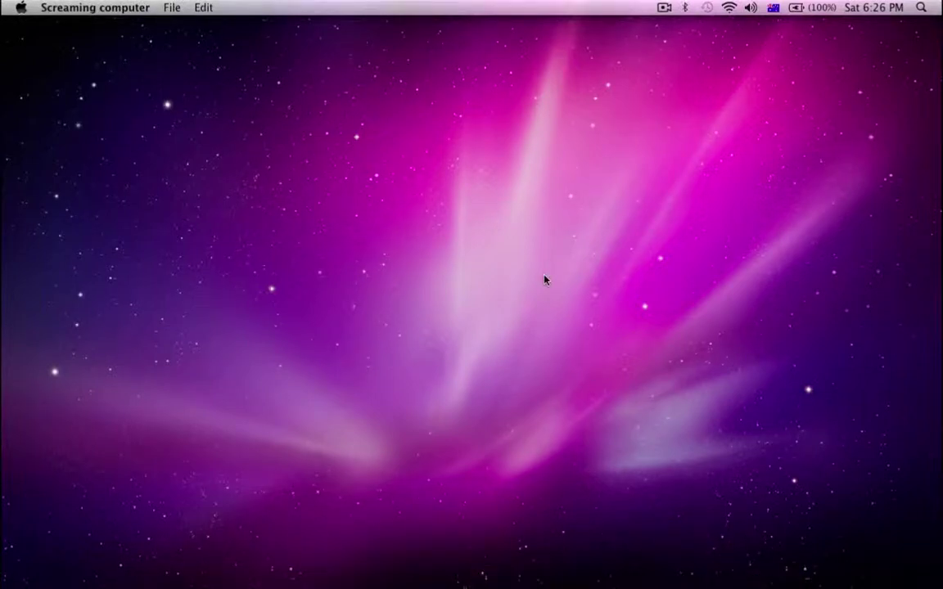
pyautogui.press('XF86AudioRaiseVolume')
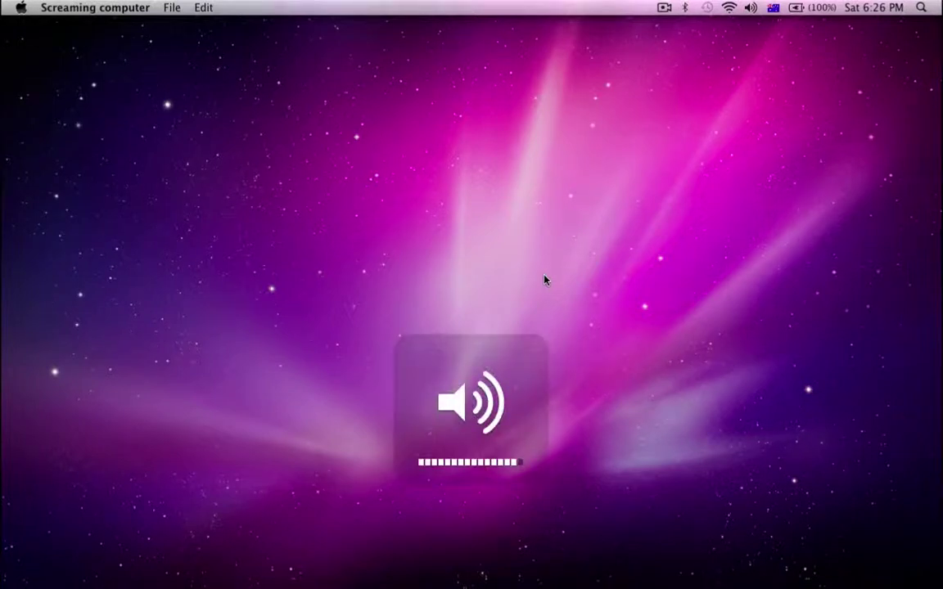
# - Force quit the running Screaming computer application and close the Force Quit Applications window
pyautogui.press('super+alt+Escape')
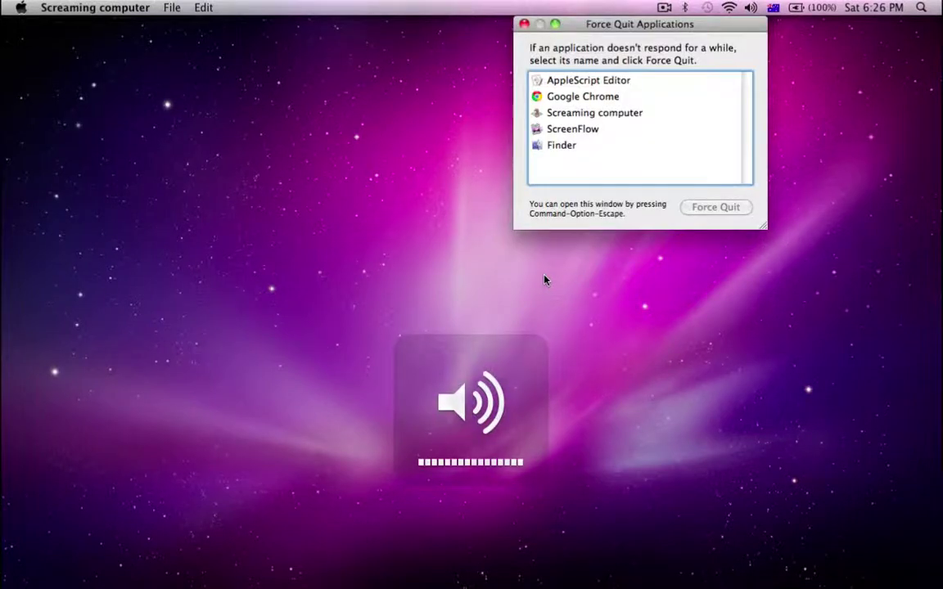
pyautogui.press('Down')
pyautogui.press('Down')
pyautogui.press('Down')
pyautogui.press('Return')
pyautogui.press('Return')
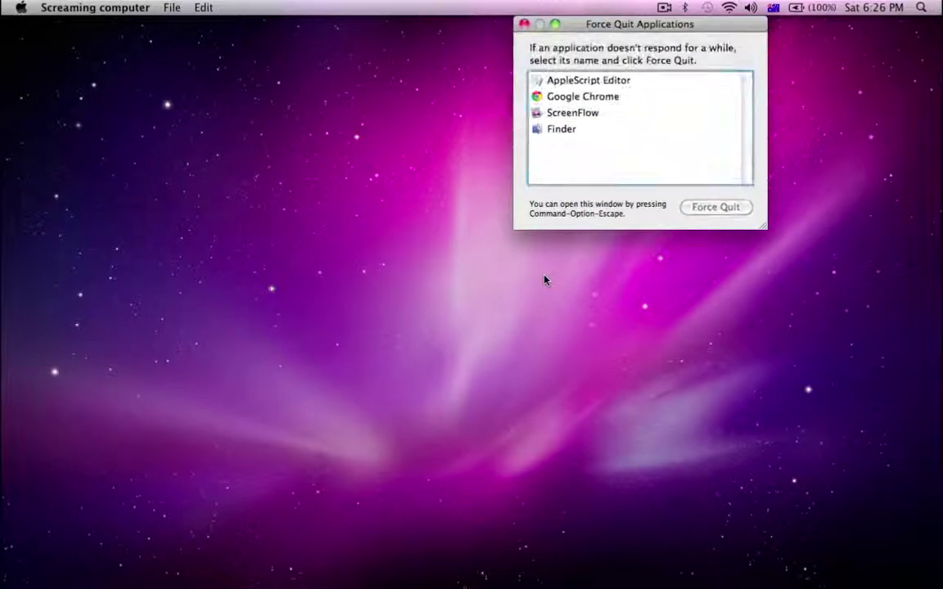
pyautogui.press('Escape')
pyautogui.moveTo(788, 571)
pyautogui.rightClick(655, 564)
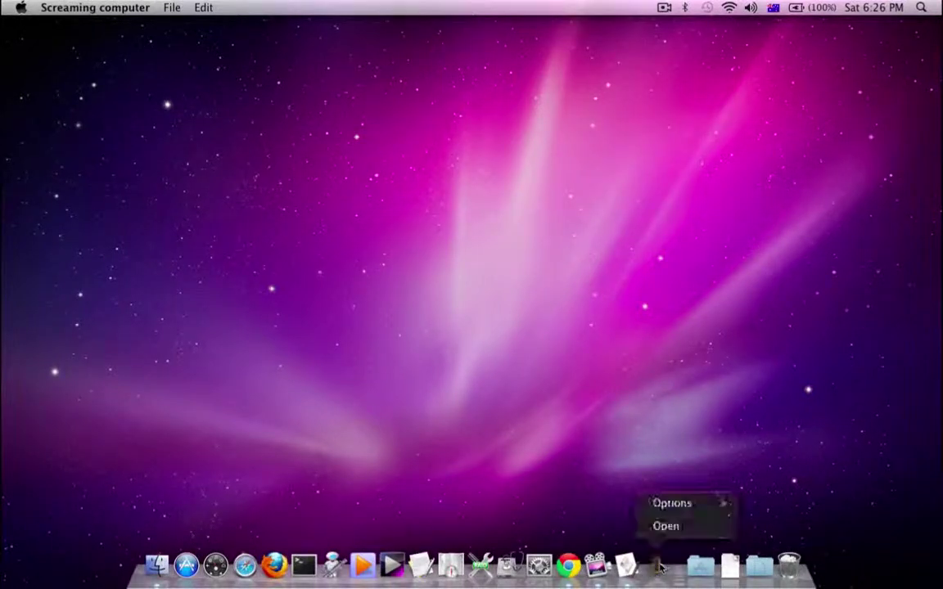
pyautogui.moveTo(675, 505)
pyautogui.click(658, 333)
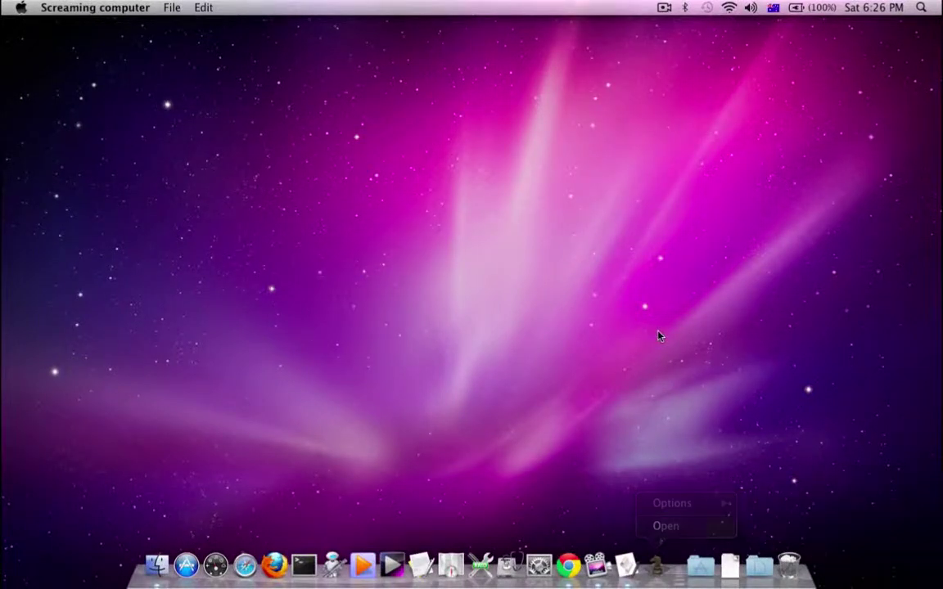